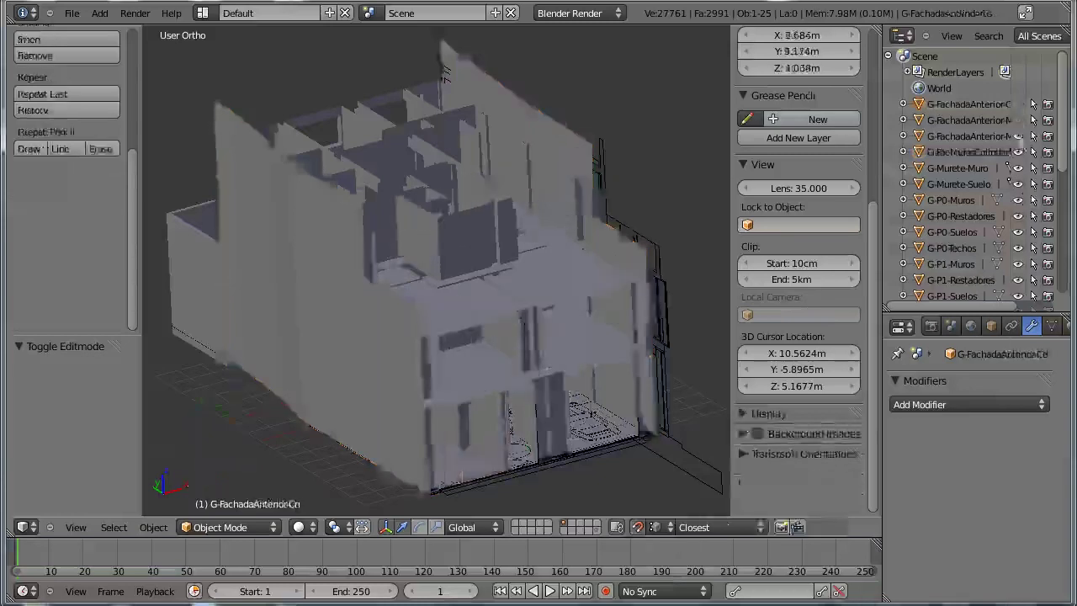
Step: Hide the walls, floors, P-Planta0 and the longitudinal section so only P-Planta3 is visible
{"action": "left_click_drag", "start_coordinate": [1018, 169], "coordinate": [1020, 291]}
{"action": "scroll", "coordinate": [1020, 286], "scroll_direction": "down", "scroll_amount": 5}
{"action": "left_click_drag", "start_coordinate": [1019, 168], "coordinate": [1018, 206]}
{"action": "scroll", "coordinate": [1020, 227], "scroll_direction": "down", "scroll_amount": 4}
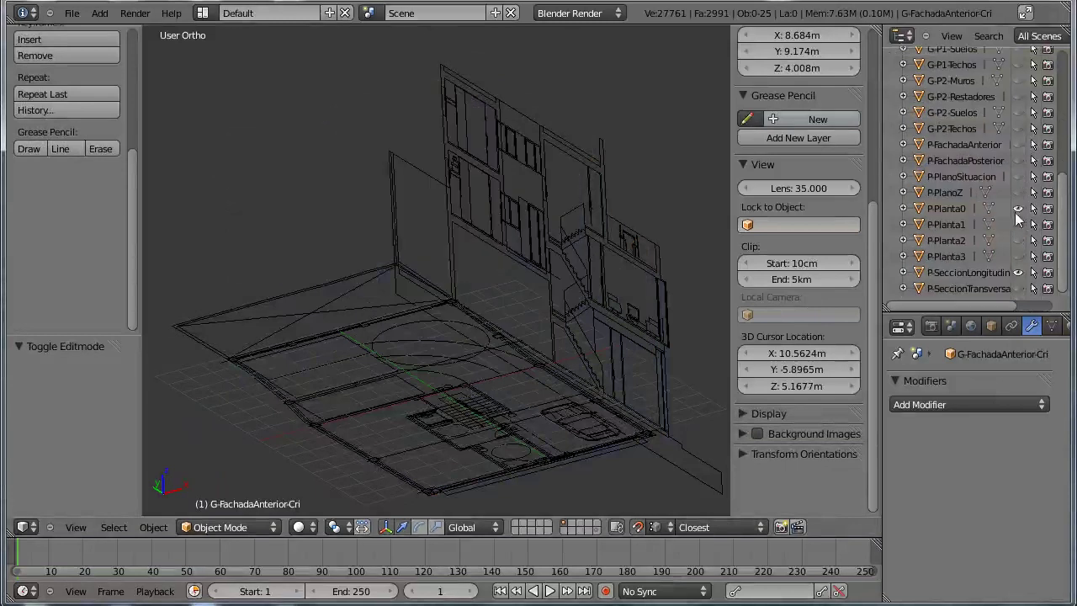
{"action": "left_click", "coordinate": [1019, 211]}
{"action": "left_click", "coordinate": [1018, 272]}
{"action": "left_click", "coordinate": [1019, 256]}
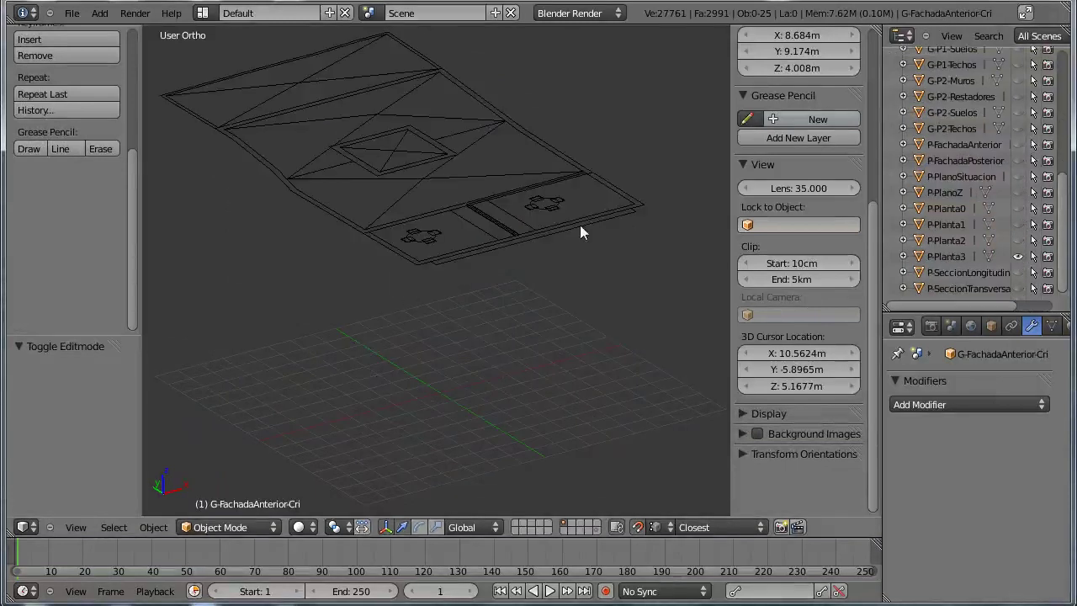
{"action": "scroll", "coordinate": [540, 214], "scroll_direction": "up", "scroll_amount": 1}
Step: Zoom into the roof plan in top view and place the 3D cursor beside it
{"action": "mouse_move", "coordinate": [540, 213]}
{"action": "middle_mouse_down", "text": "shift"}
{"action": "mouse_move", "coordinate": [552, 290]}
{"action": "mouse_move", "coordinate": [474, 356]}
{"action": "middle_mouse_up", "text": "shift"}
{"action": "key", "text": "KP_7"}
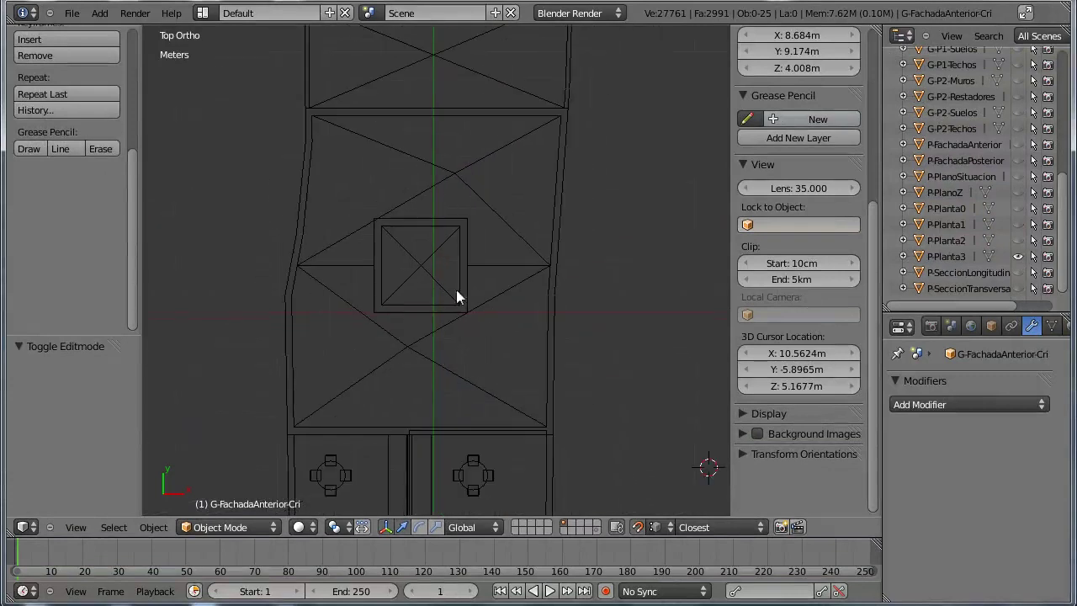
{"action": "mouse_move", "coordinate": [456, 296]}
{"action": "middle_mouse_down", "text": "shift"}
{"action": "mouse_move", "coordinate": [464, 312]}
{"action": "mouse_move", "coordinate": [472, 307]}
{"action": "middle_mouse_up", "text": "shift"}
{"action": "left_click", "coordinate": [515, 209]}
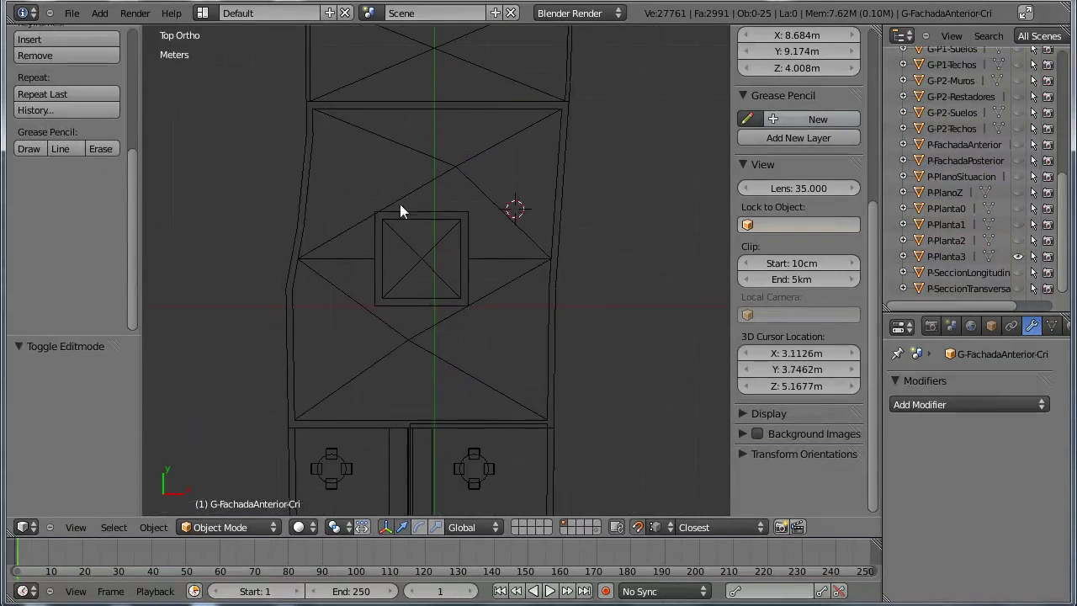
{"action": "left_click", "coordinate": [236, 171]}
{"action": "left_click", "coordinate": [99, 12]}
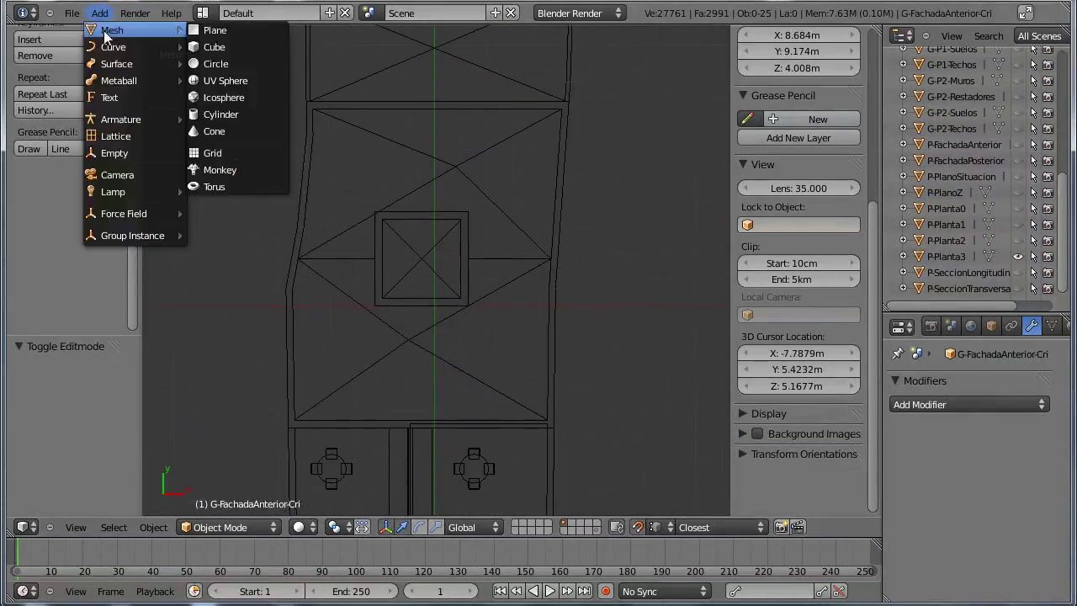
Step: Add a cube and enter Edit Mode in vertex select with everything deselected
{"action": "left_click", "coordinate": [265, 47]}
{"action": "key", "text": "Tab"}
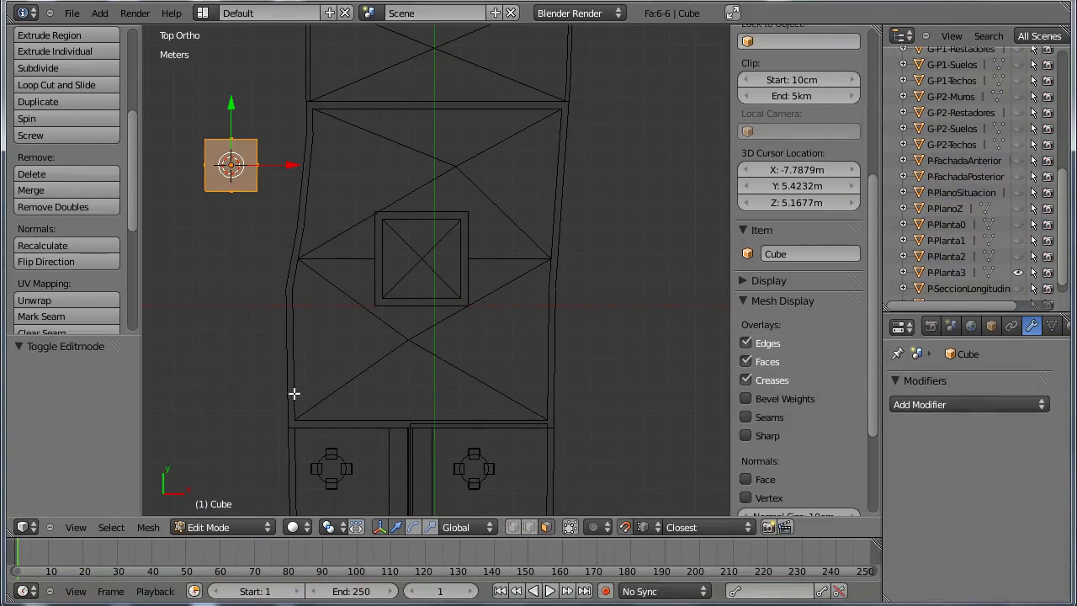
{"action": "key", "text": "ctrl+Tab"}
{"action": "left_click", "coordinate": [316, 360]}
{"action": "key", "text": "a"}
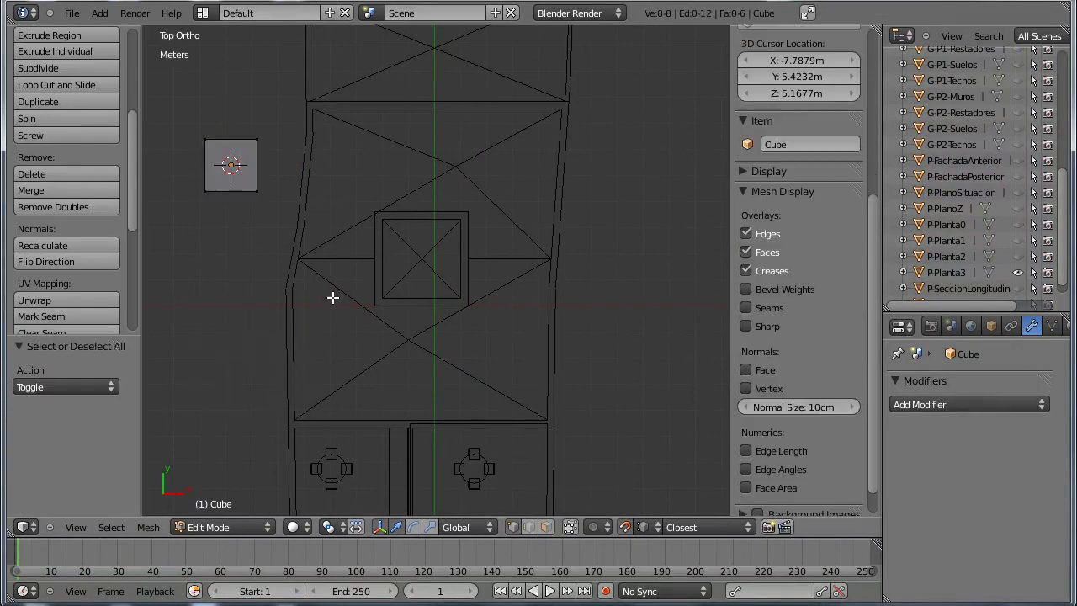
Step: Start the outer parapet outline with extruded vertices down the left wall to the bottom-left corner
{"action": "right_click", "coordinate": [338, 182], "text": "ctrl"}
{"action": "key", "text": "g"}
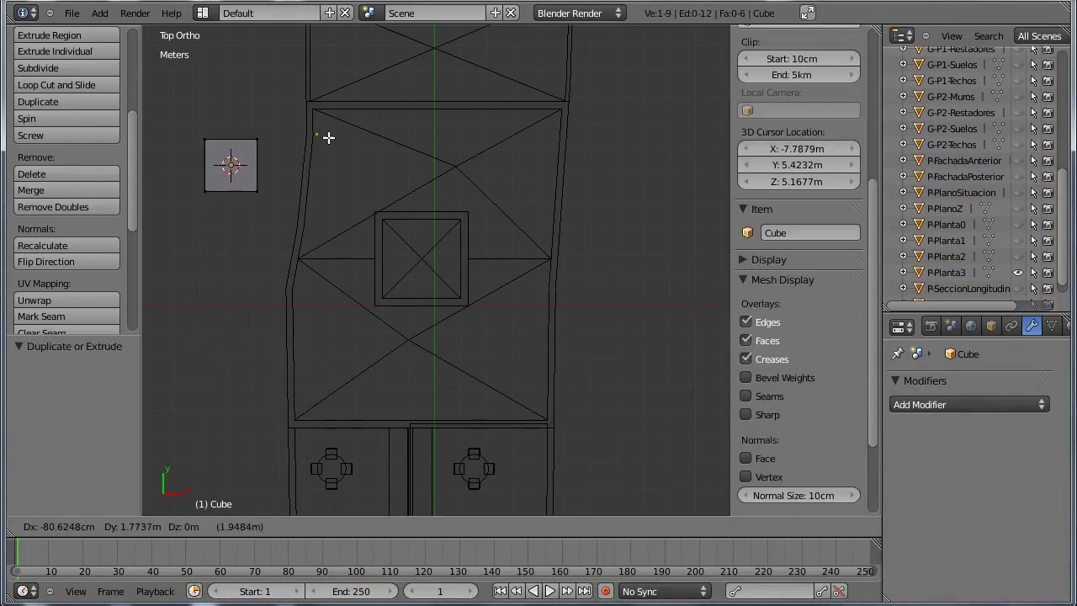
{"action": "left_click", "coordinate": [305, 102]}
{"action": "key", "text": "e"}
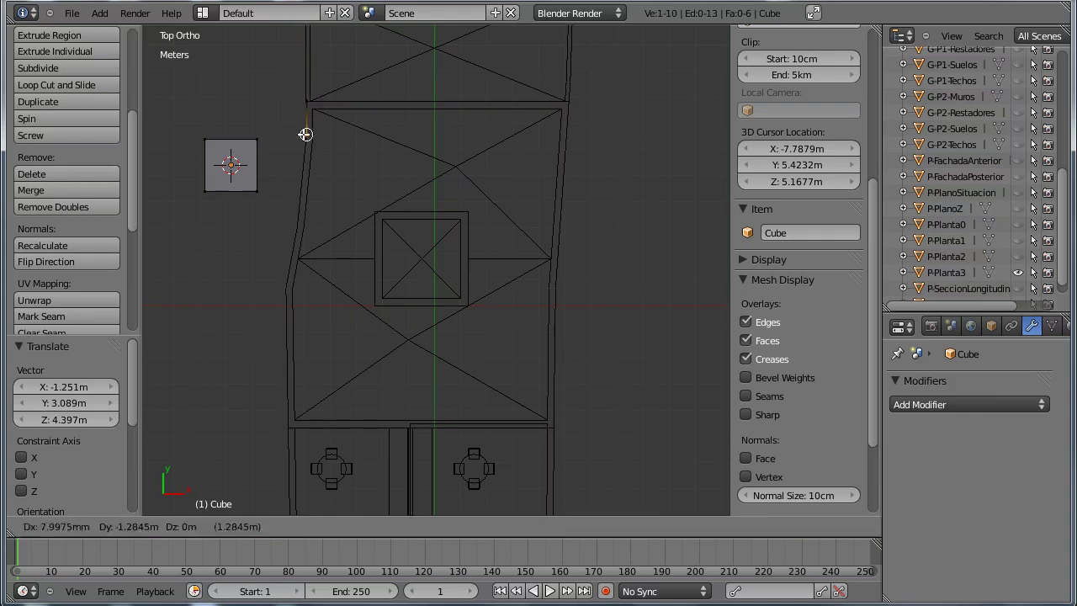
{"action": "left_click", "coordinate": [303, 132]}
{"action": "key", "text": "e"}
{"action": "left_click", "coordinate": [296, 223]}
{"action": "key", "text": "e"}
{"action": "left_click", "coordinate": [277, 277]}
{"action": "key", "text": "e"}
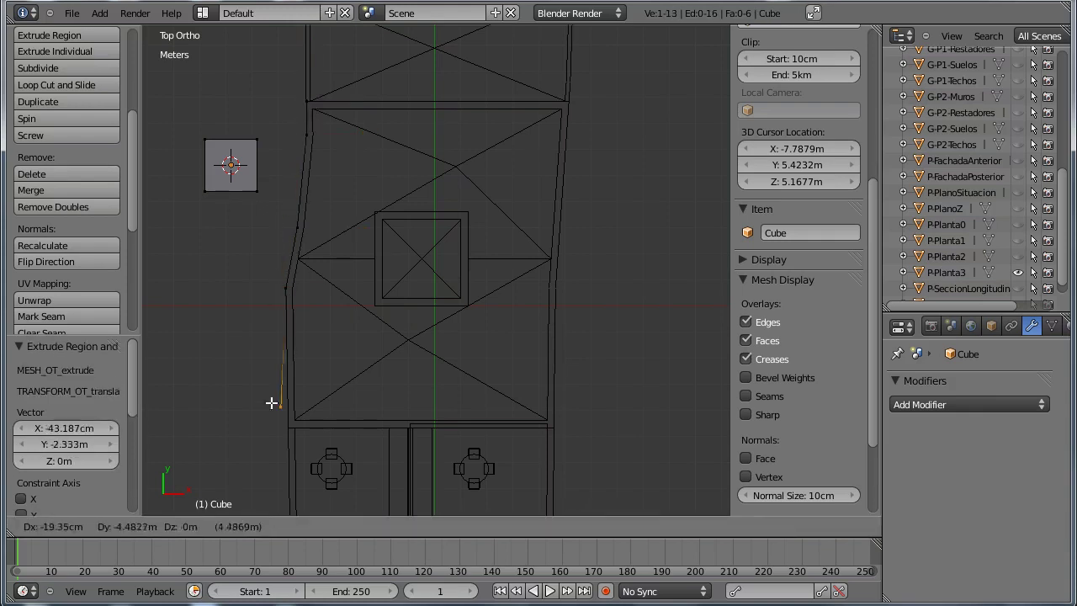
{"action": "left_click", "coordinate": [283, 425]}
Step: Continue the outer outline across the bottom and up the right wall, closing it at top-left
{"action": "key", "text": "e"}
{"action": "left_click", "coordinate": [554, 427]}
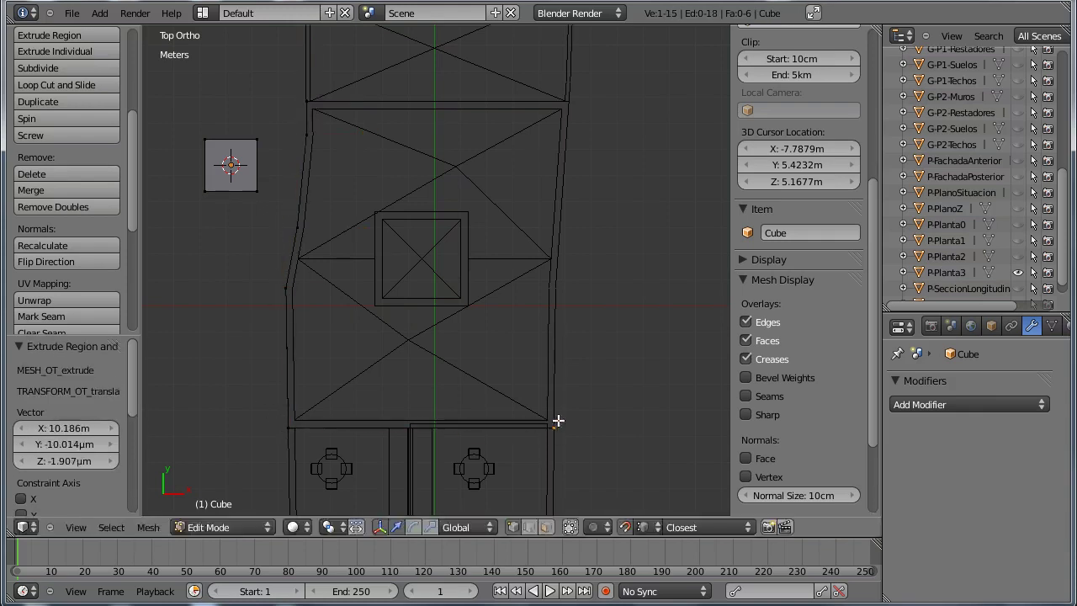
{"action": "key", "text": "e"}
{"action": "left_click", "coordinate": [554, 361]}
{"action": "key", "text": "e"}
{"action": "left_click", "coordinate": [555, 288]}
{"action": "key", "text": "e"}
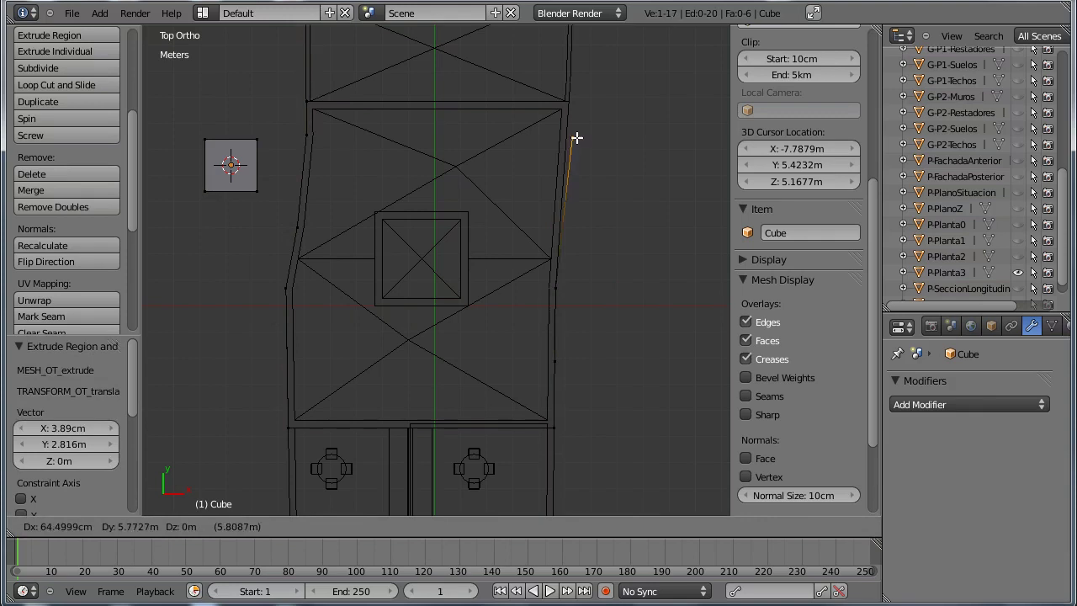
{"action": "left_click", "coordinate": [569, 102]}
{"action": "key", "text": "e"}
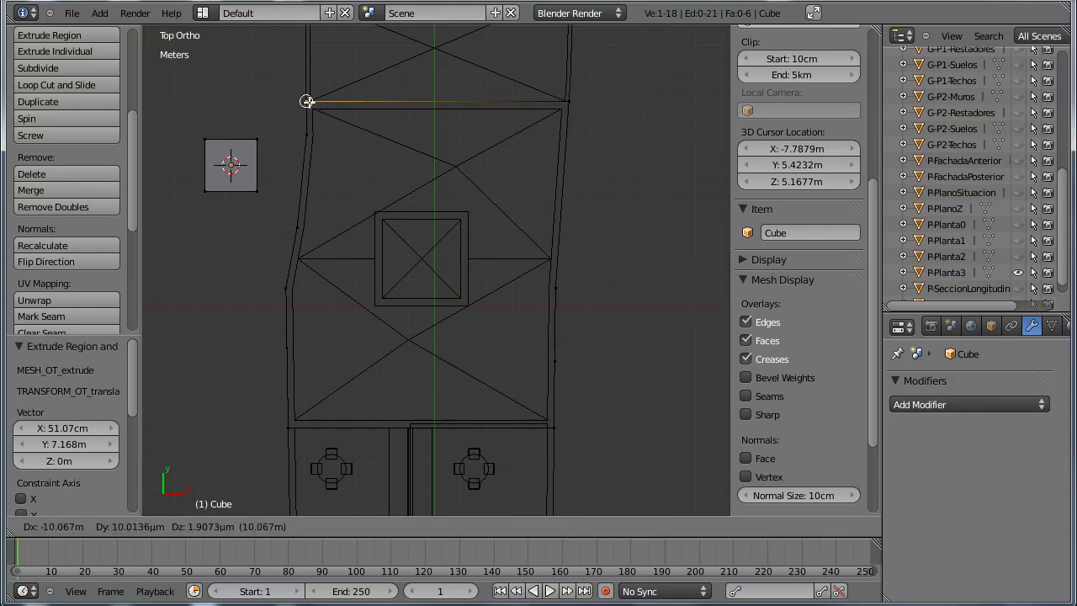
{"action": "left_click", "coordinate": [306, 101]}
Step: Start the inner parapet outline from the inner top-left corner down the left wall
{"action": "key", "text": "a"}
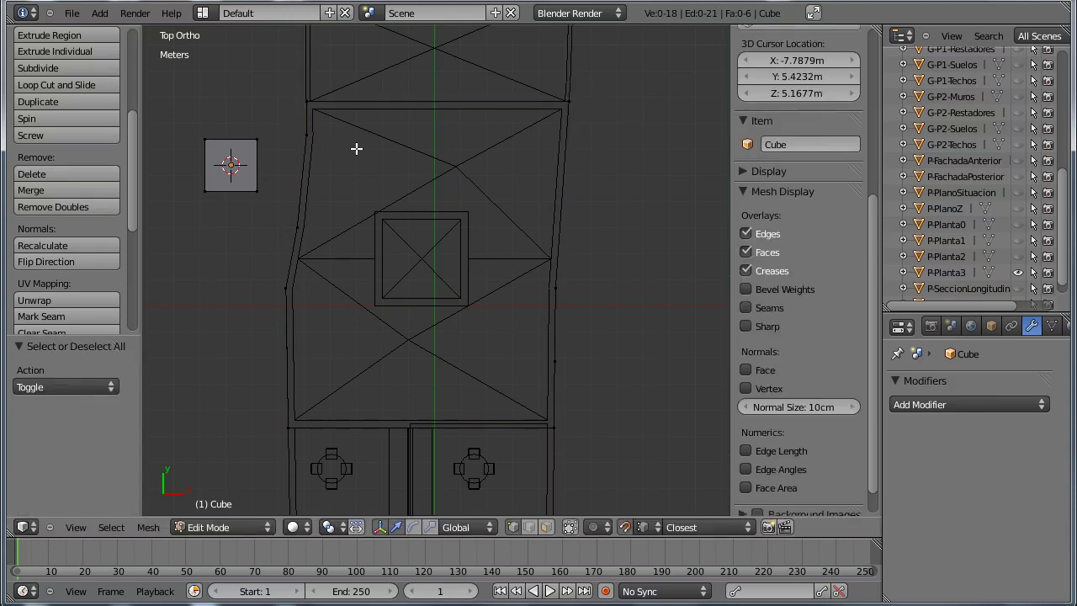
{"action": "left_click", "coordinate": [356, 149], "text": "ctrl"}
{"action": "key", "text": "g"}
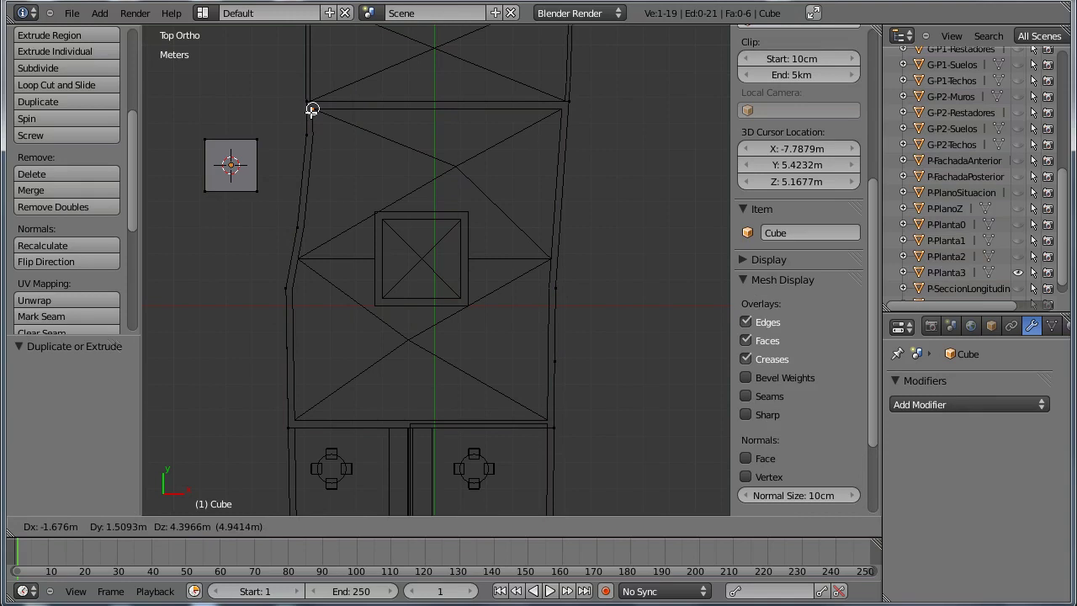
{"action": "left_click", "coordinate": [312, 110]}
{"action": "key", "text": "e"}
{"action": "left_click", "coordinate": [312, 132]}
{"action": "key", "text": "e"}
{"action": "left_click", "coordinate": [304, 228]}
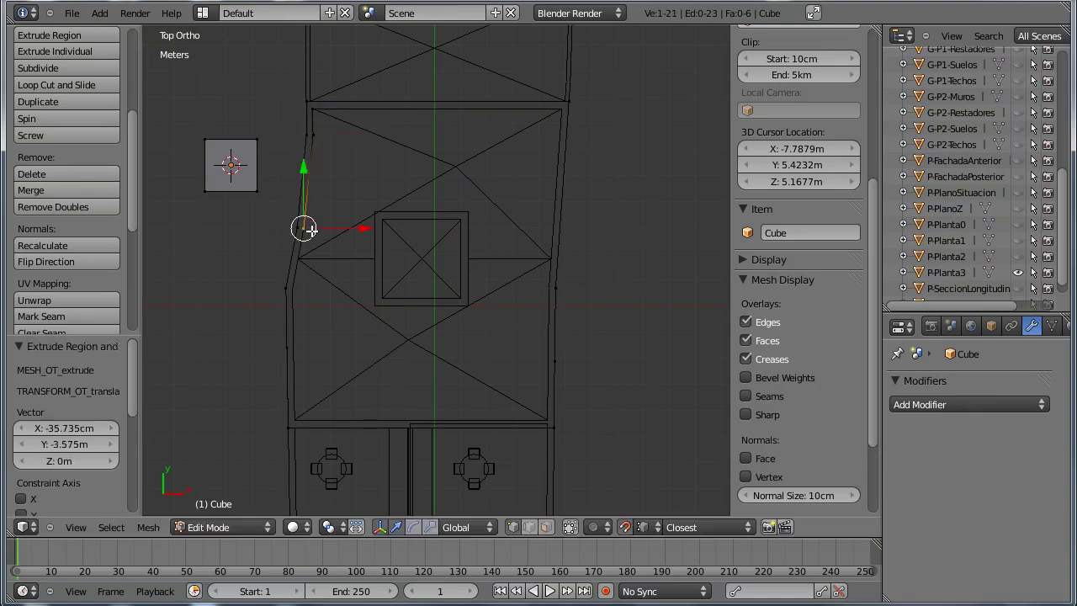
{"action": "key", "text": "e"}
{"action": "left_click", "coordinate": [288, 288]}
{"action": "key", "text": "e"}
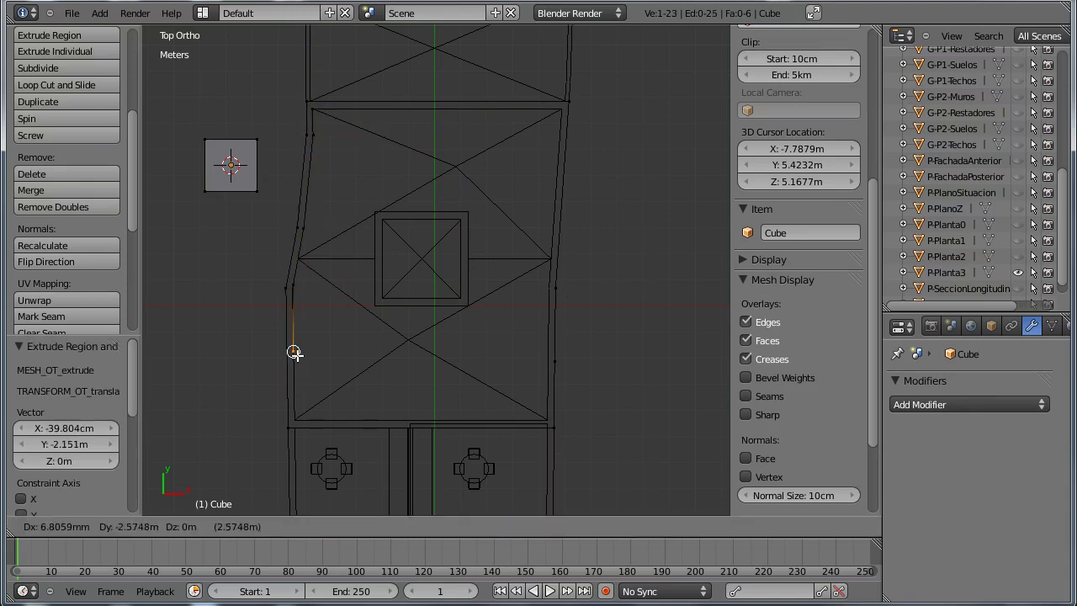
{"action": "left_click", "coordinate": [293, 352]}
Step: Extend the inner outline along the bottom, up the right wall and along the top edge
{"action": "key", "text": "e"}
{"action": "left_click", "coordinate": [294, 416]}
{"action": "key", "text": "e"}
{"action": "left_click", "coordinate": [535, 414]}
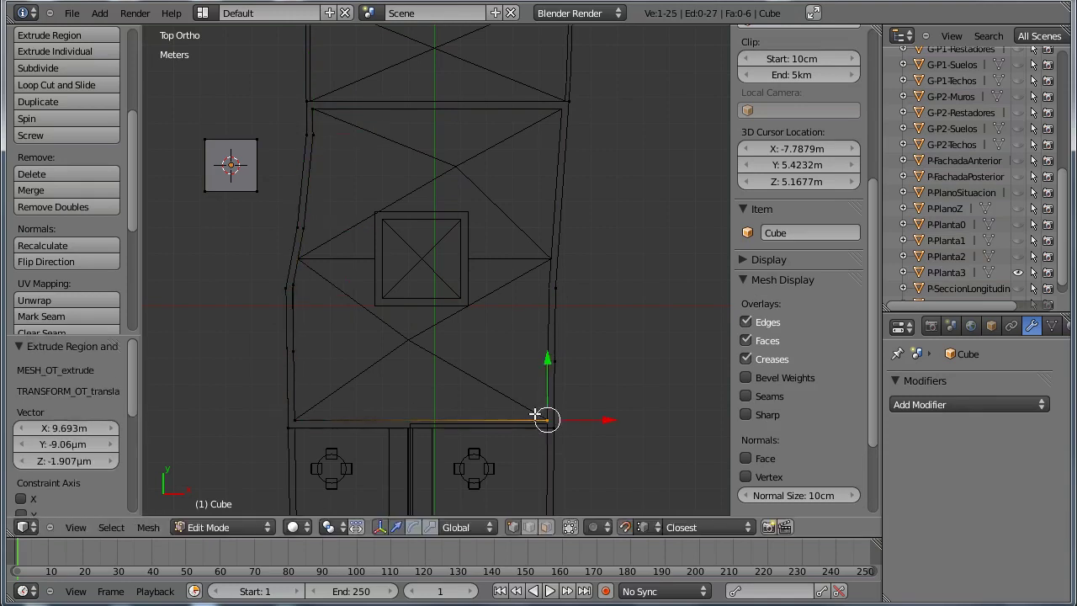
{"action": "key", "text": "e"}
{"action": "left_click", "coordinate": [537, 358]}
{"action": "key", "text": "e"}
{"action": "left_click", "coordinate": [538, 287]}
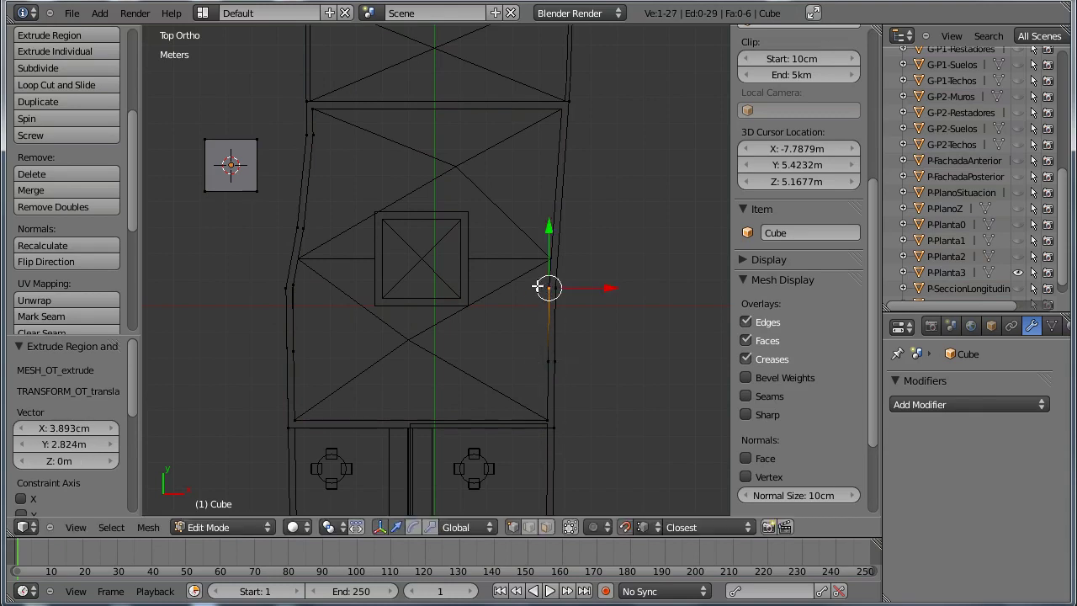
{"action": "key", "text": "e"}
{"action": "left_click", "coordinate": [556, 181]}
{"action": "key", "text": "e"}
{"action": "left_click", "coordinate": [562, 108]}
Step: Close the inner parapet outline, then trace the roof opening's outline with extruded vertices
{"action": "key", "text": "e"}
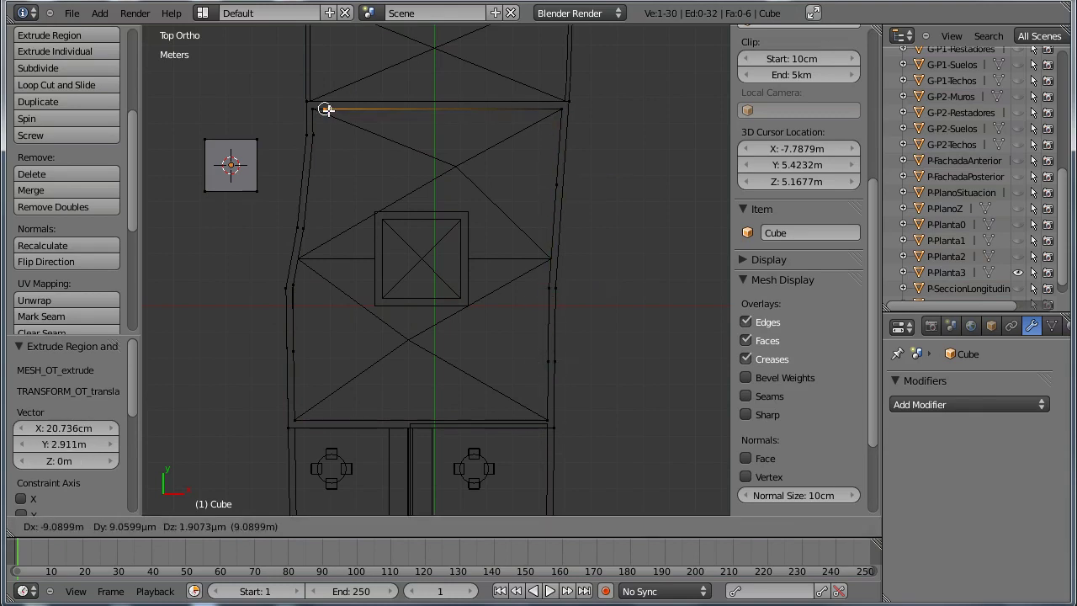
{"action": "left_click", "coordinate": [314, 108]}
{"action": "scroll", "coordinate": [415, 252], "scroll_direction": "up", "scroll_amount": 1}
{"action": "scroll", "coordinate": [437, 269], "scroll_direction": "up", "scroll_amount": 2}
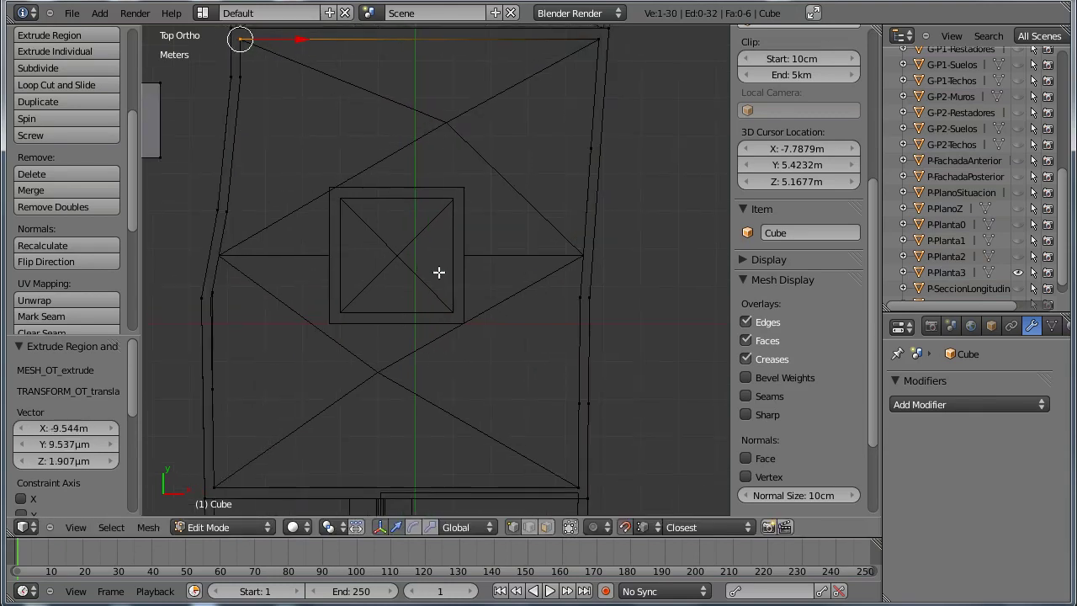
{"action": "key", "text": "a"}
{"action": "right_click", "coordinate": [442, 253]}
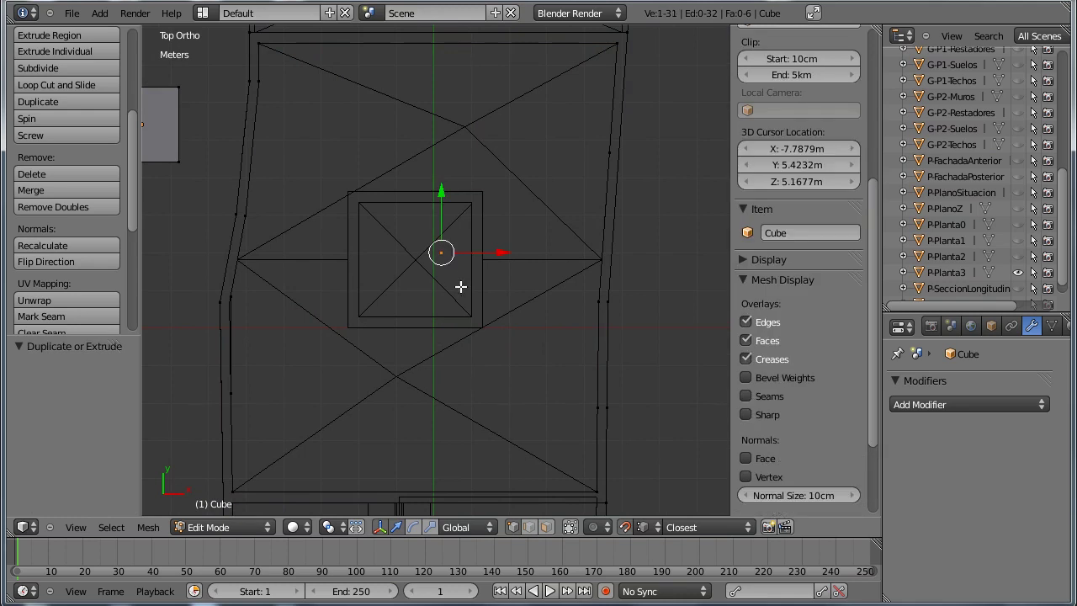
{"action": "key", "text": "e"}
{"action": "left_click", "coordinate": [347, 191]}
{"action": "key", "text": "e"}
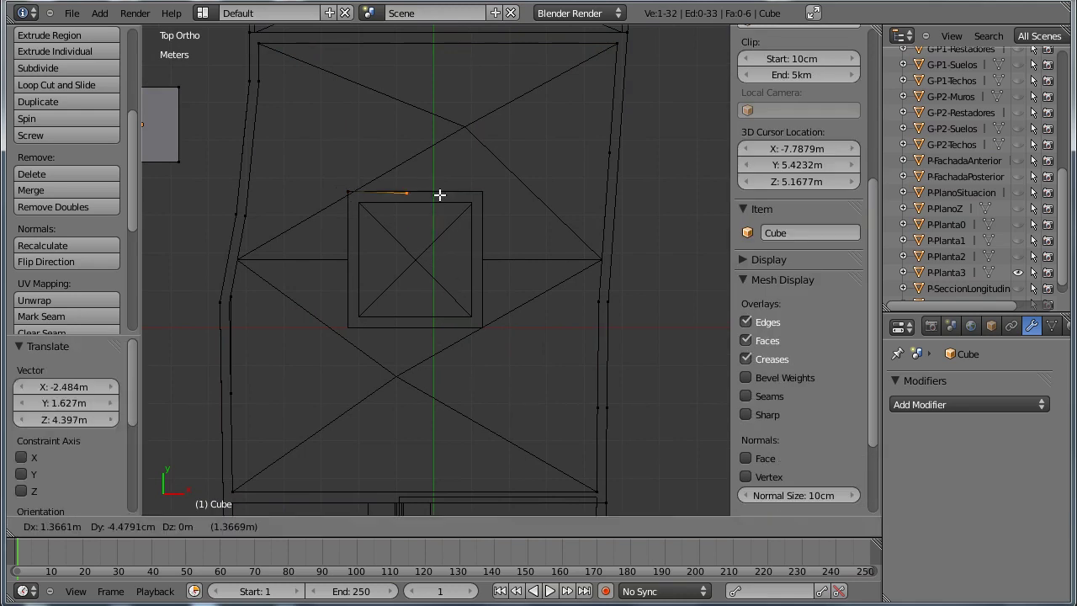
{"action": "left_click", "coordinate": [484, 192]}
{"action": "right_click", "coordinate": [345, 328]}
{"action": "key", "text": "e"}
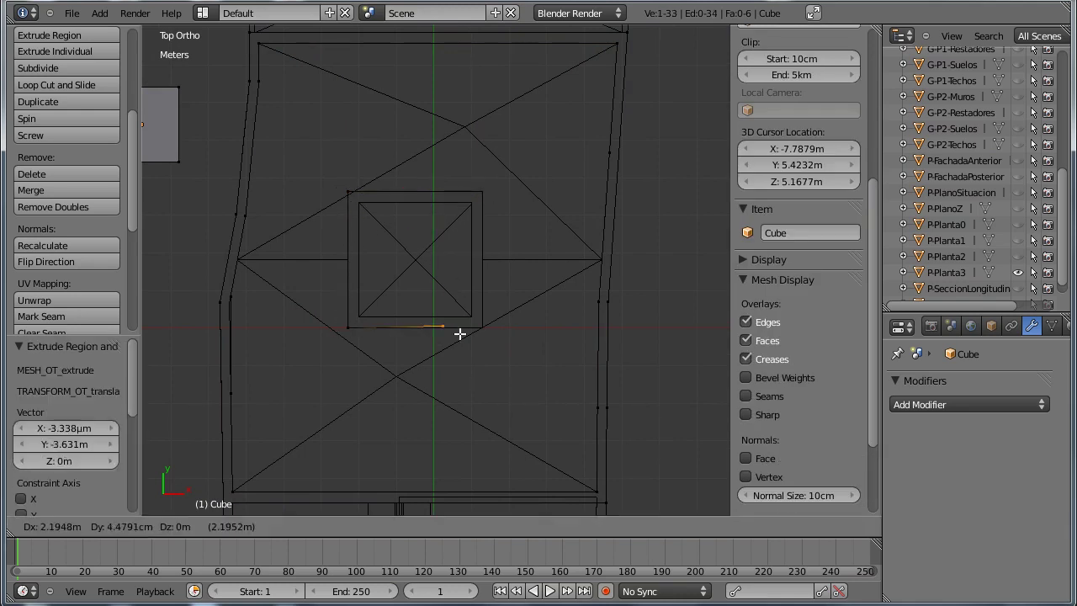
{"action": "left_click", "coordinate": [481, 327]}
{"action": "key", "text": "e"}
{"action": "left_click", "coordinate": [482, 191]}
{"action": "key", "text": "e"}
{"action": "left_click", "coordinate": [350, 190]}
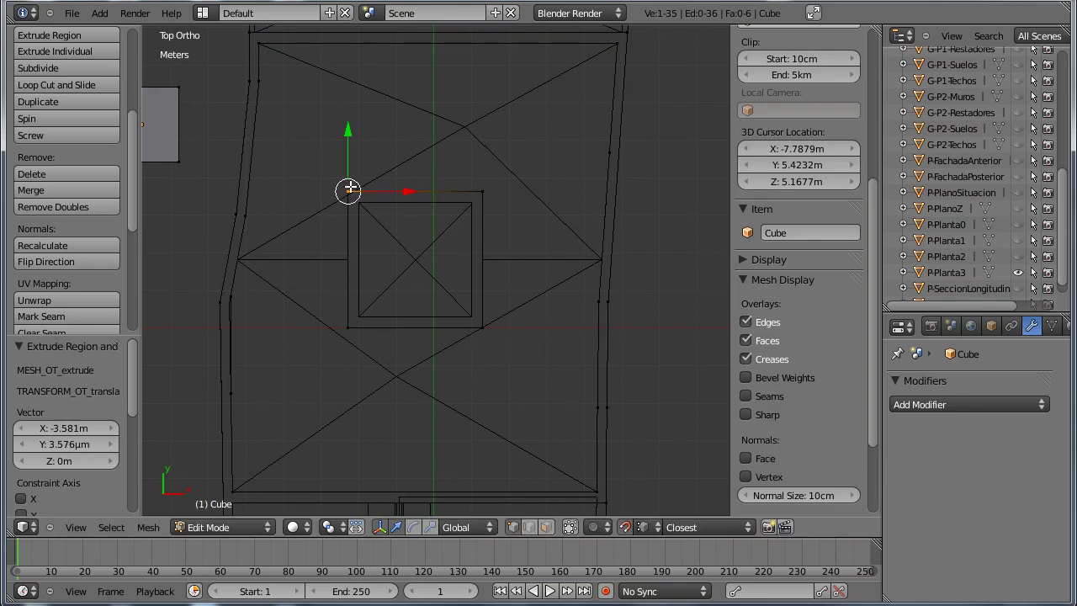
Step: Trace the inner square as a four-corner vertex loop inside the opening
{"action": "left_click", "coordinate": [417, 235], "text": "ctrl"}
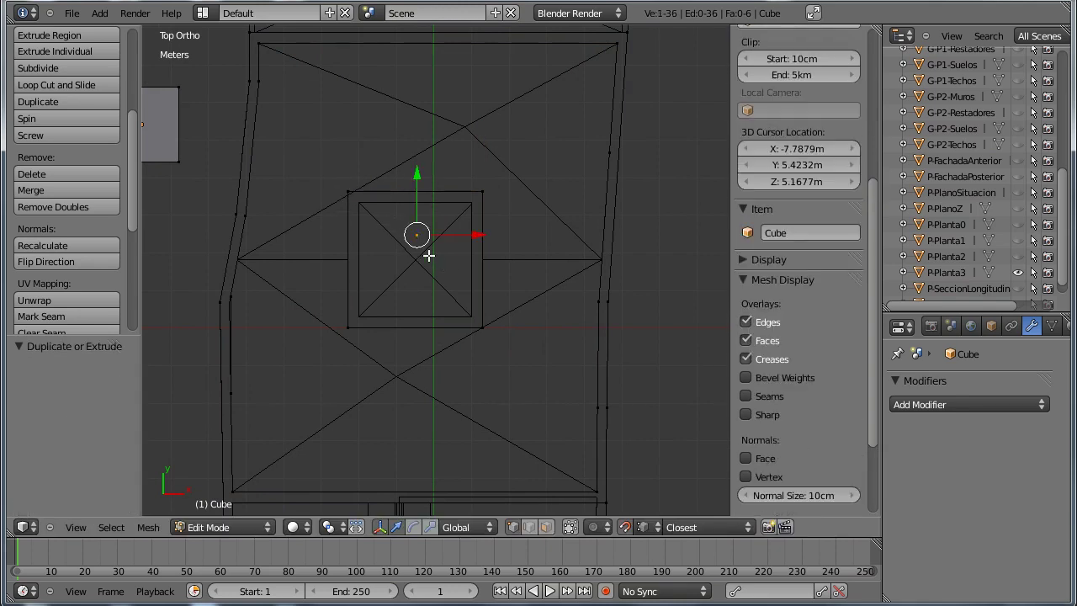
{"action": "key", "text": "g"}
{"action": "left_click", "coordinate": [360, 204]}
{"action": "key", "text": "e"}
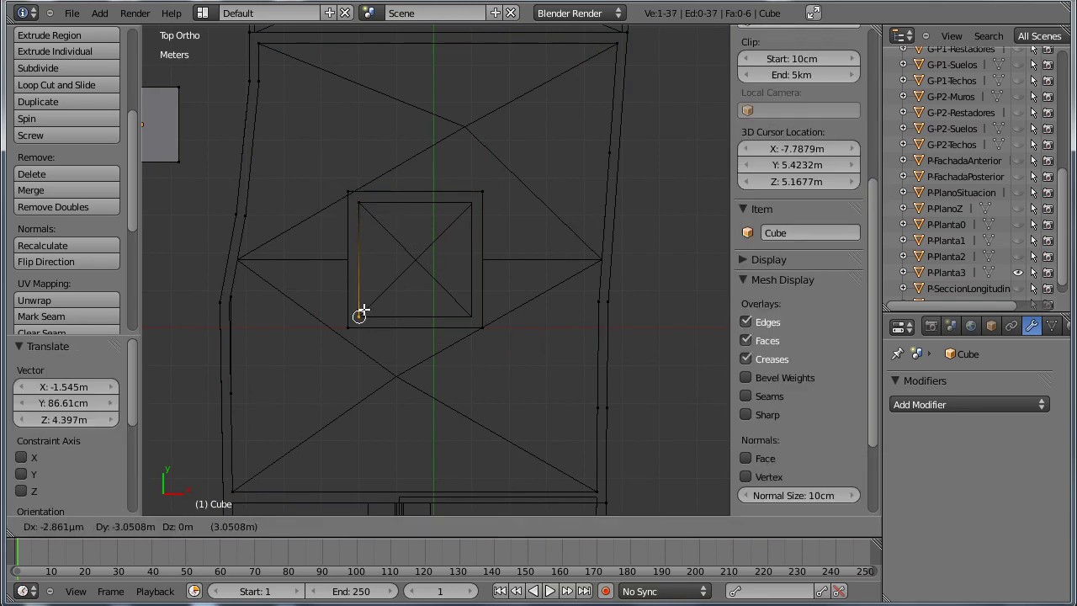
{"action": "left_click", "coordinate": [359, 316]}
{"action": "key", "text": "e"}
{"action": "left_click", "coordinate": [472, 317]}
{"action": "key", "text": "e"}
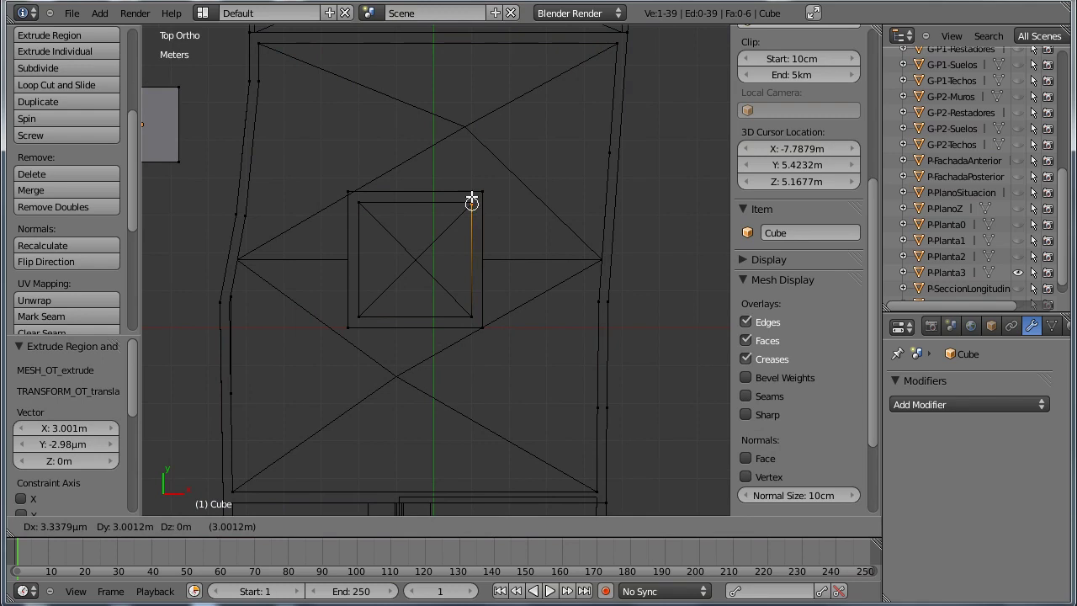
{"action": "left_click", "coordinate": [472, 202]}
{"action": "key", "text": "e"}
{"action": "left_click", "coordinate": [361, 203]}
Step: Nudge the inner square's top-right vertex up into alignment, then deselect all
{"action": "middle_click_drag", "start_coordinate": [459, 238], "coordinate": [421, 287], "text": "shift"}
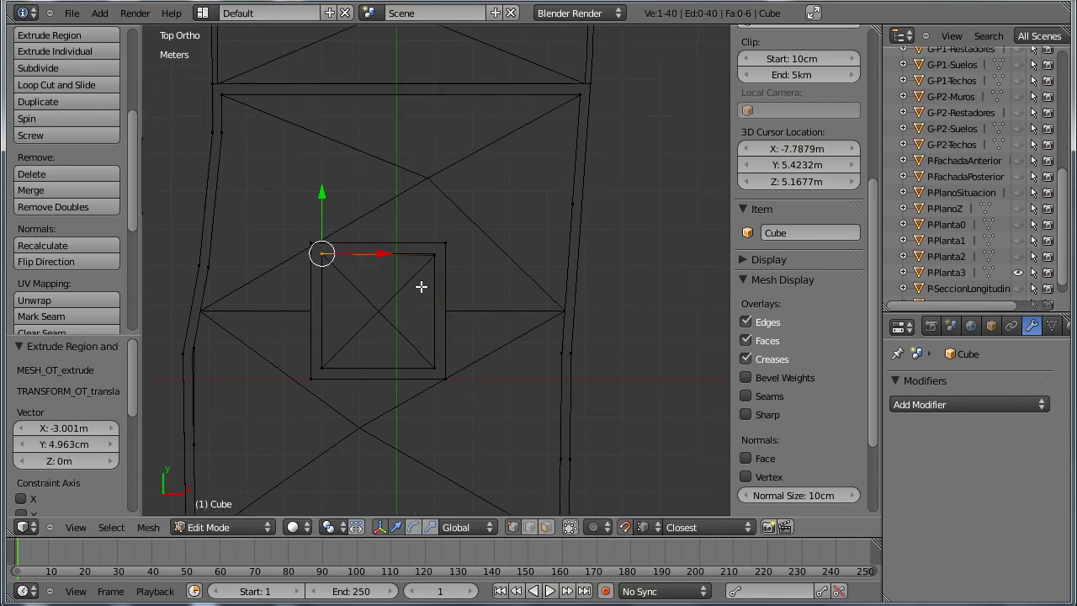
{"action": "scroll", "coordinate": [421, 287], "scroll_direction": "up", "scroll_amount": 4}
{"action": "scroll", "coordinate": [440, 272], "scroll_direction": "up", "scroll_amount": 3}
{"action": "right_click", "coordinate": [429, 190]}
{"action": "key", "text": "g"}
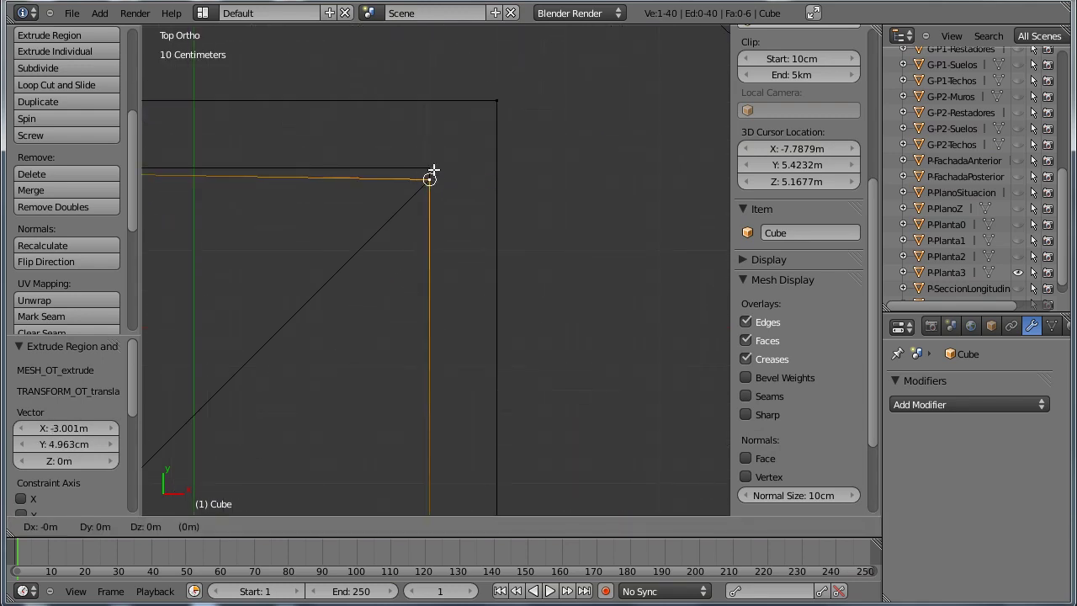
{"action": "left_click", "coordinate": [433, 150]}
{"action": "scroll", "coordinate": [451, 266], "scroll_direction": "down", "scroll_amount": 4}
{"action": "scroll", "coordinate": [450, 266], "scroll_direction": "down", "scroll_amount": 3}
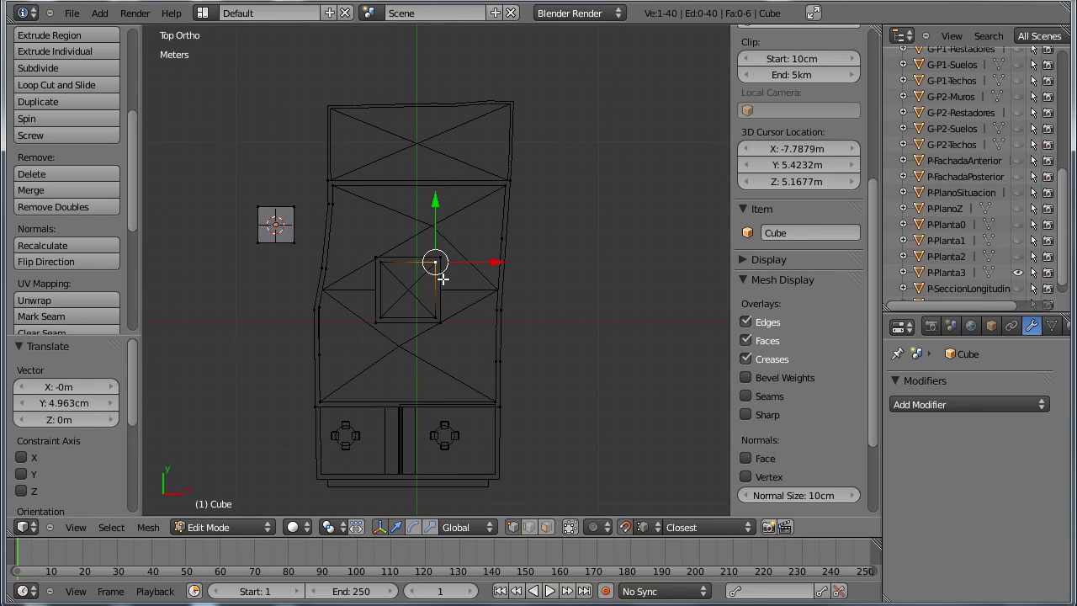
{"action": "key", "text": "a"}
Step: Merge duplicate vertices with Remove Doubles and delete the stray small cube's faces
{"action": "key", "text": "a"}
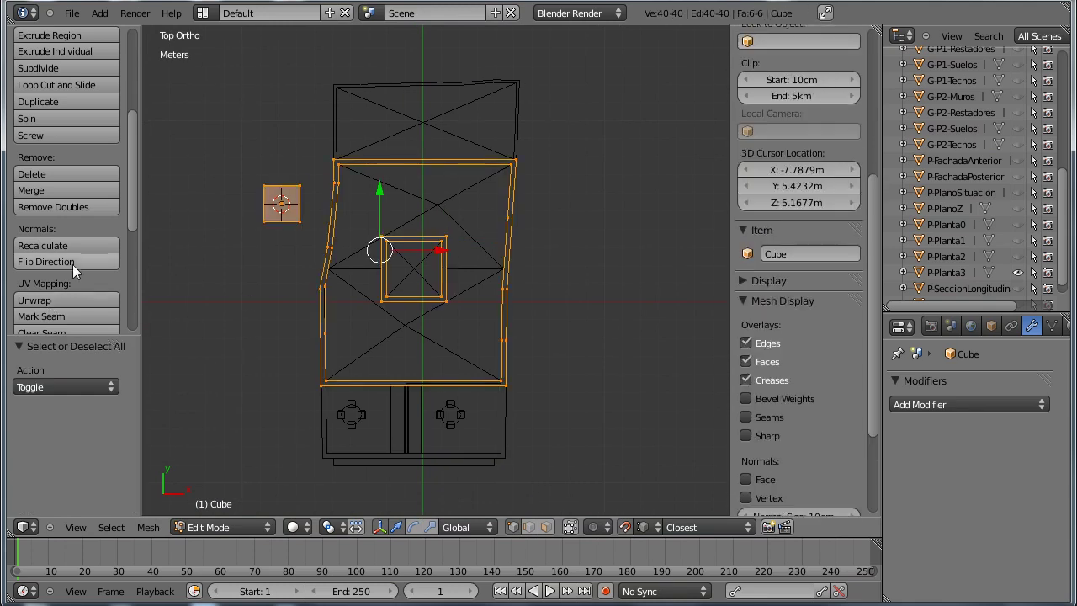
{"action": "left_click", "coordinate": [80, 207]}
{"action": "key", "text": "a"}
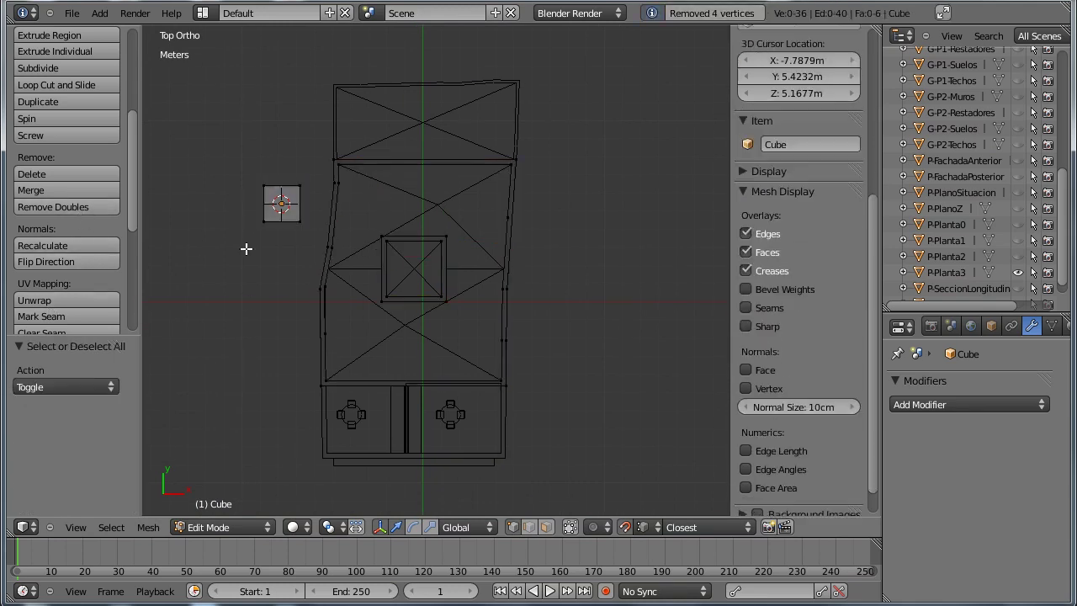
{"action": "key", "text": "b"}
{"action": "left_click_drag", "start_coordinate": [305, 171], "coordinate": [237, 255]}
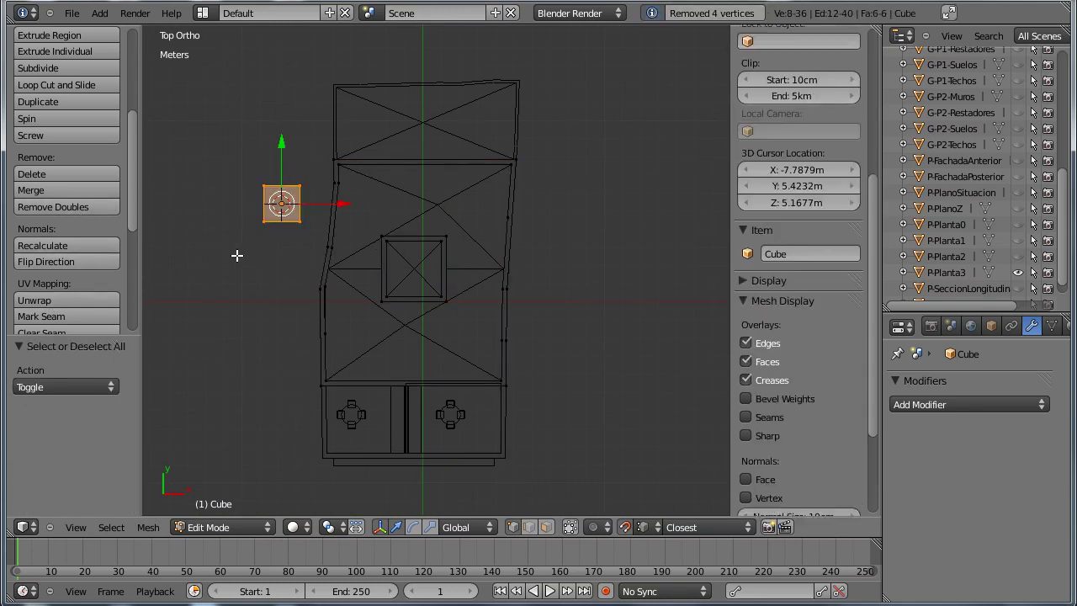
{"action": "key", "text": "x"}
{"action": "left_click", "coordinate": [238, 255]}
Step: Try filling the inner square with a face using F, undoing the results
{"action": "middle_click_drag", "start_coordinate": [400, 324], "coordinate": [467, 284]}
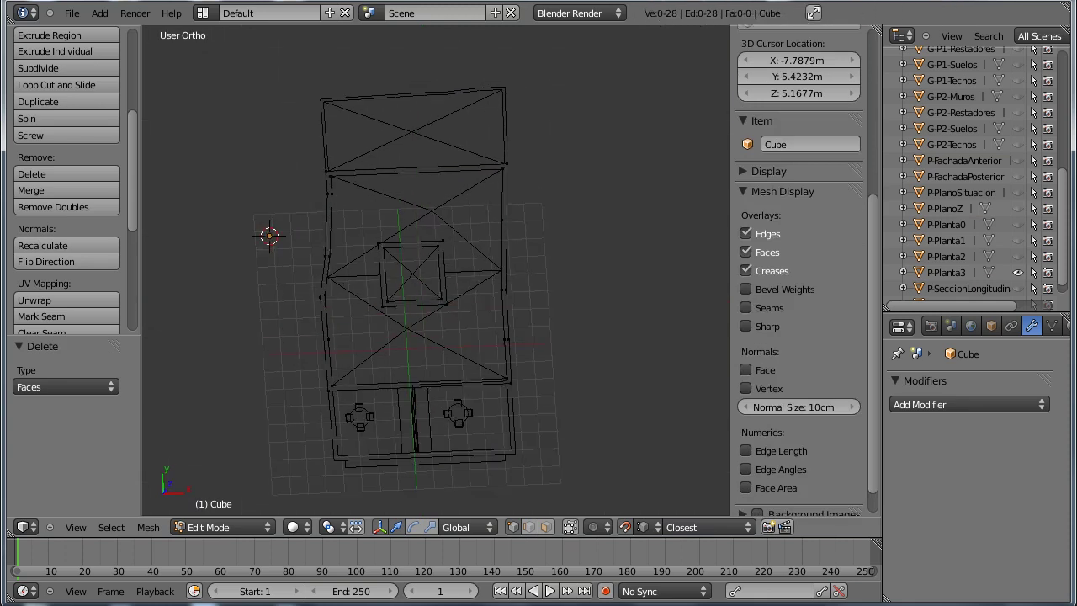
{"action": "key", "text": "Tab"}
{"action": "key", "text": "Tab"}
{"action": "key", "text": "a"}
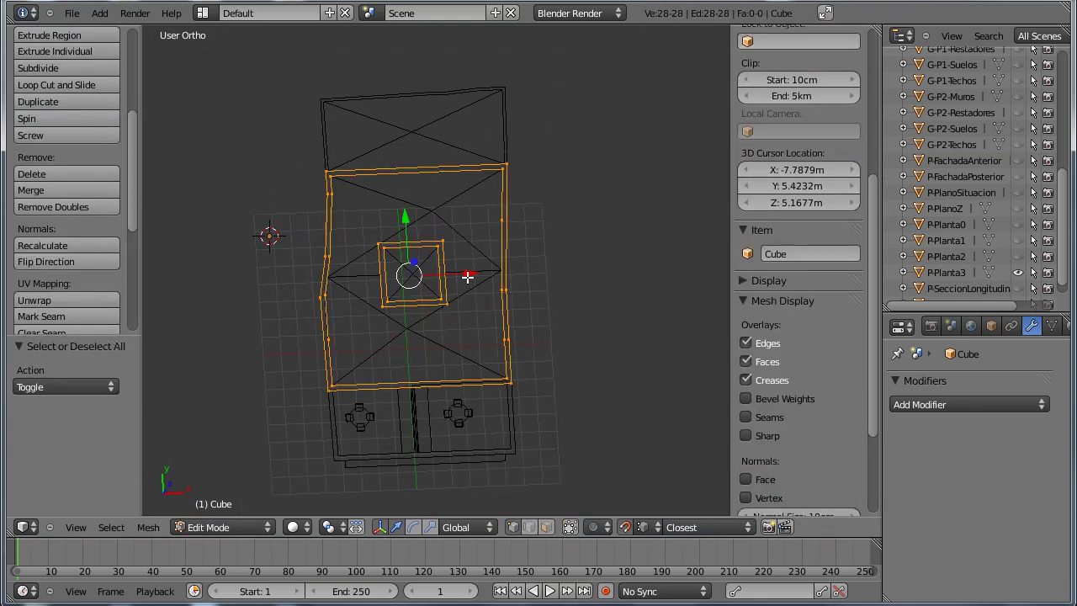
{"action": "key", "text": "f"}
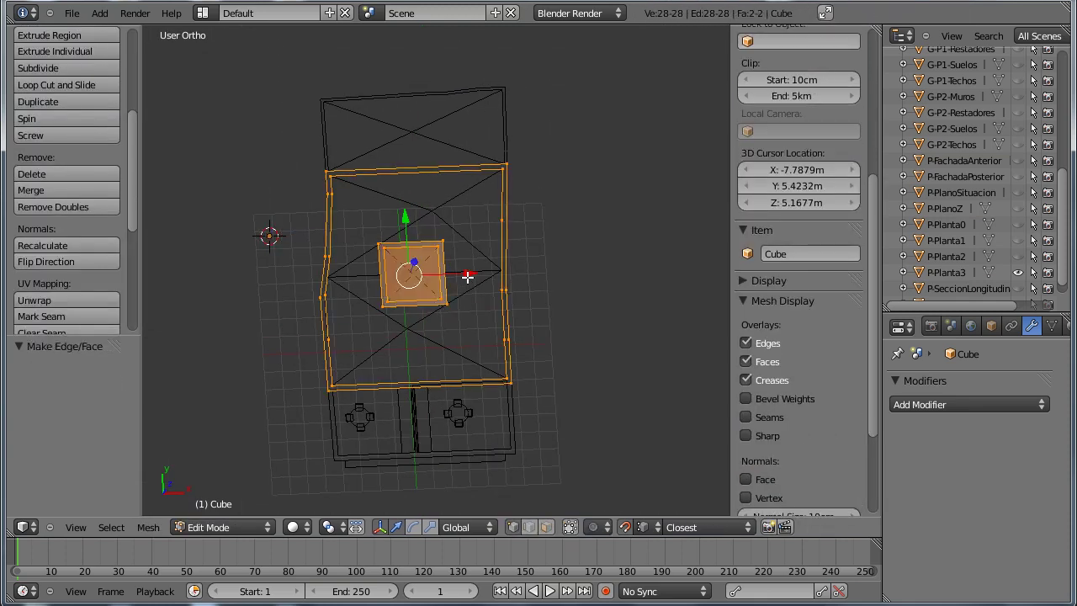
{"action": "key", "text": "ctrl+z"}
{"action": "mouse_move", "coordinate": [481, 269]}
{"action": "middle_mouse_down"}
{"action": "mouse_move", "coordinate": [481, 260]}
{"action": "mouse_move", "coordinate": [416, 420]}
{"action": "middle_mouse_up"}
{"action": "key", "text": "f"}
{"action": "key", "text": "ctrl+z"}
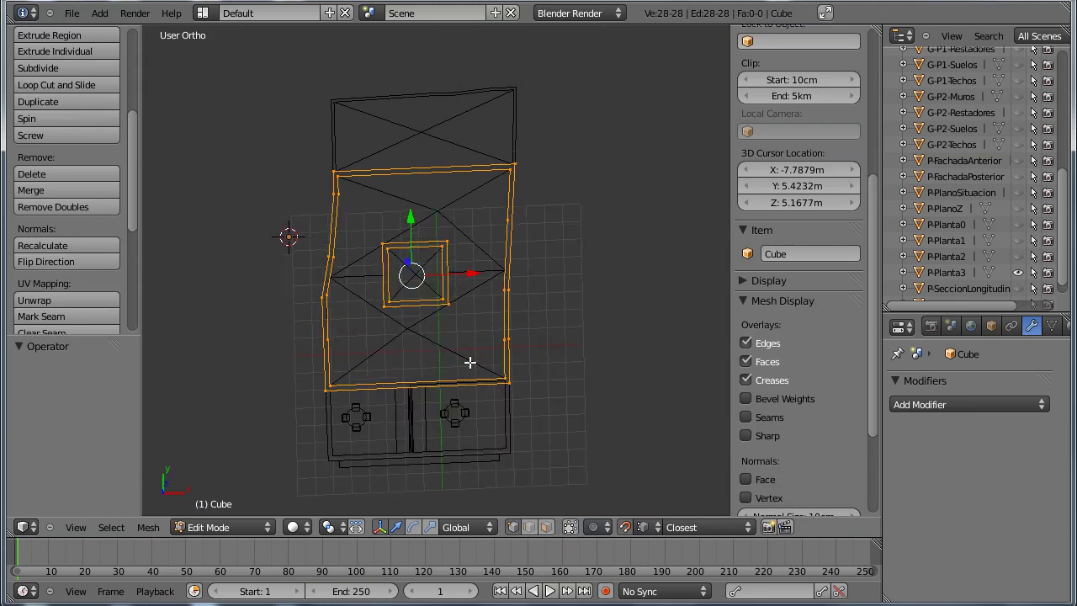
{"action": "key", "text": "a"}
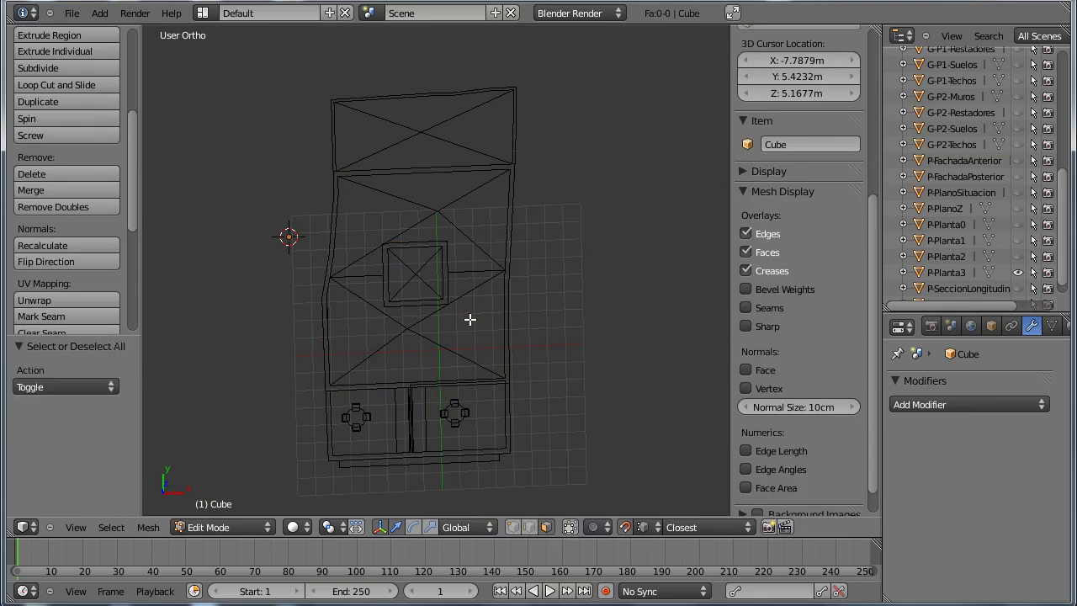
{"action": "key", "text": "f"}
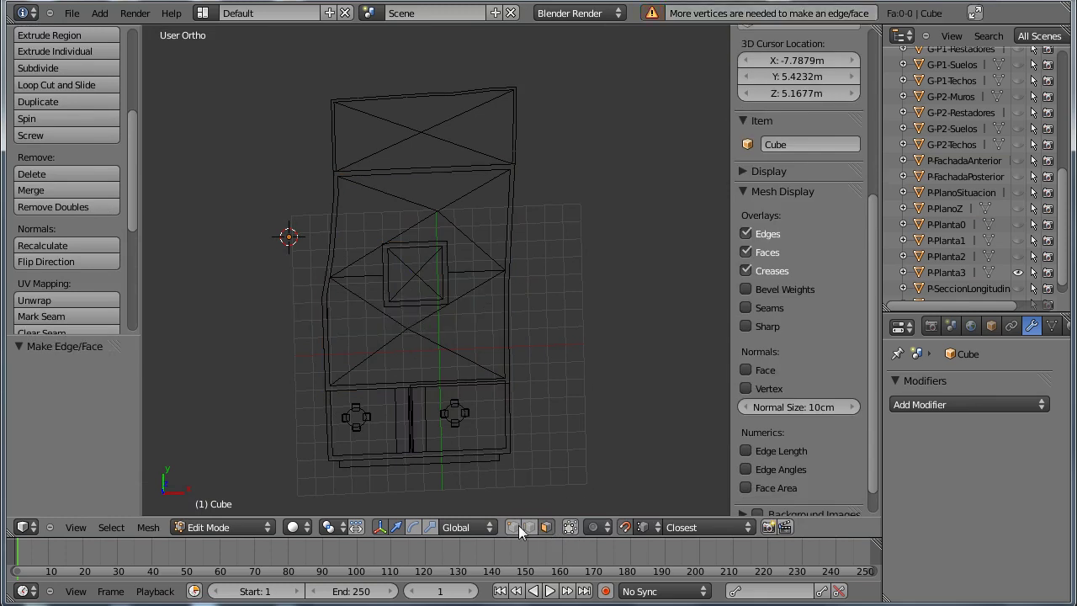
Step: Select all outlines and apply Ctrl+F Fill to turn them into thin face bands
{"action": "middle_click_drag", "start_coordinate": [497, 390], "coordinate": [508, 361]}
{"action": "key", "text": "a"}
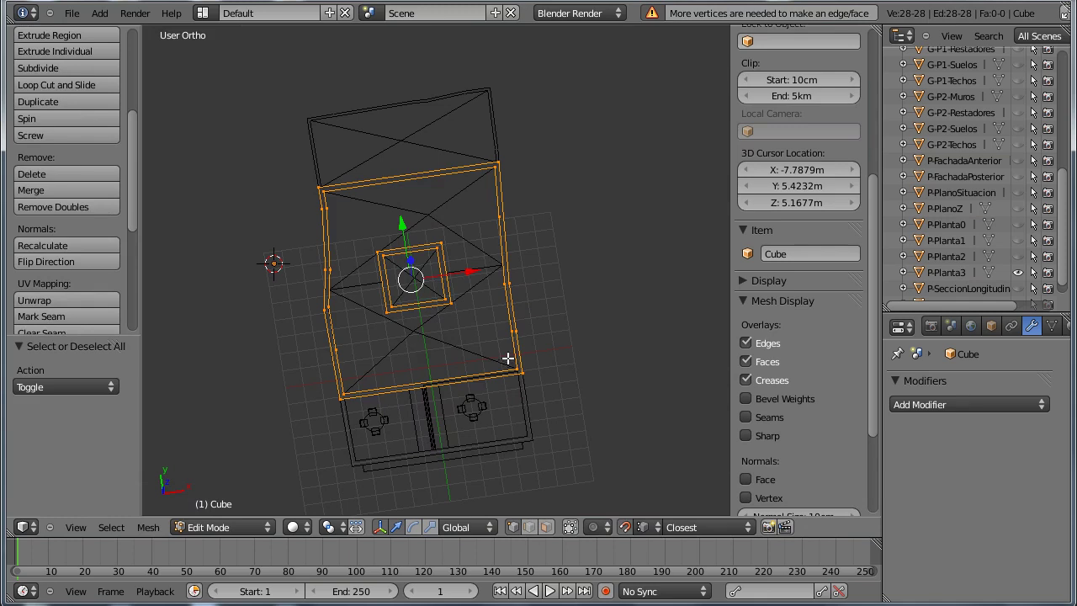
{"action": "key", "text": "ctrl+f"}
{"action": "left_click", "coordinate": [476, 301]}
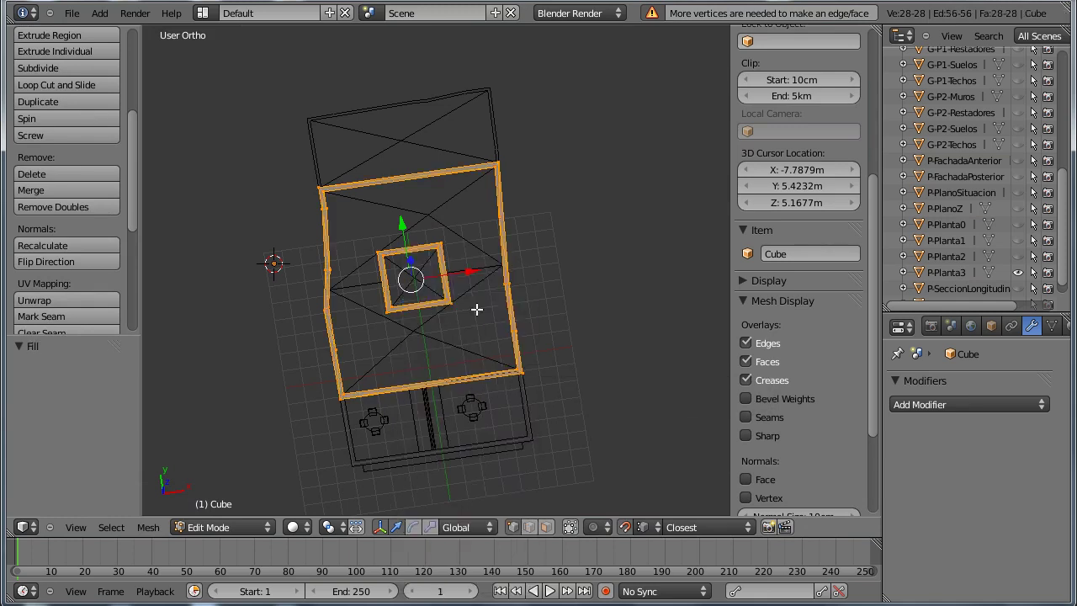
{"action": "scroll", "coordinate": [435, 315], "scroll_direction": "up", "scroll_amount": 5}
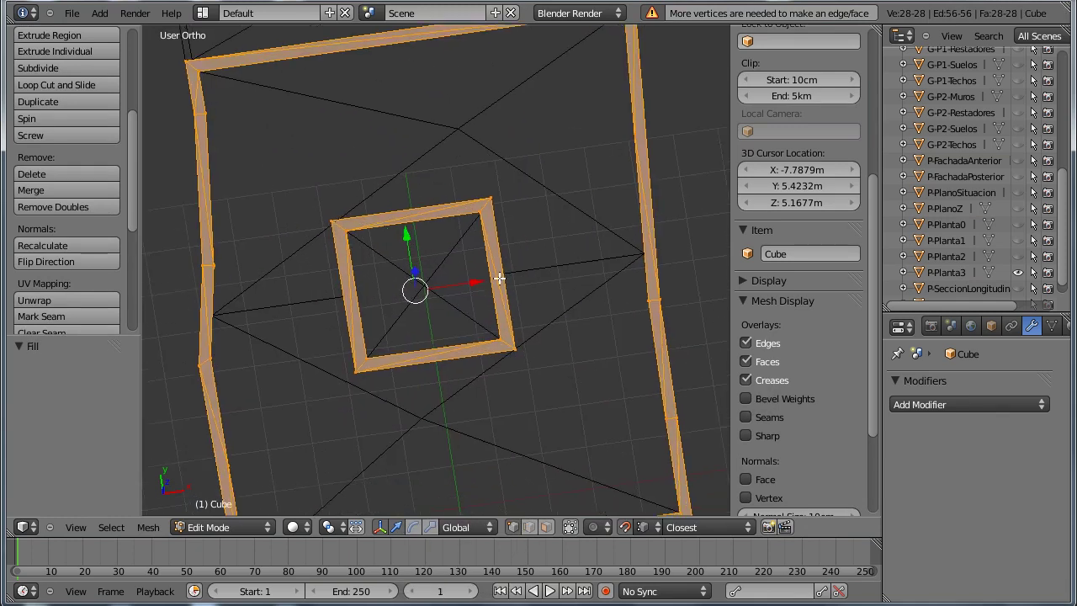
{"action": "mouse_move", "coordinate": [435, 314]}
{"action": "middle_mouse_down"}
{"action": "mouse_move", "coordinate": [445, 404]}
{"action": "mouse_move", "coordinate": [548, 298]}
{"action": "mouse_move", "coordinate": [578, 358]}
{"action": "mouse_move", "coordinate": [474, 348]}
{"action": "mouse_move", "coordinate": [559, 257]}
{"action": "middle_mouse_up"}
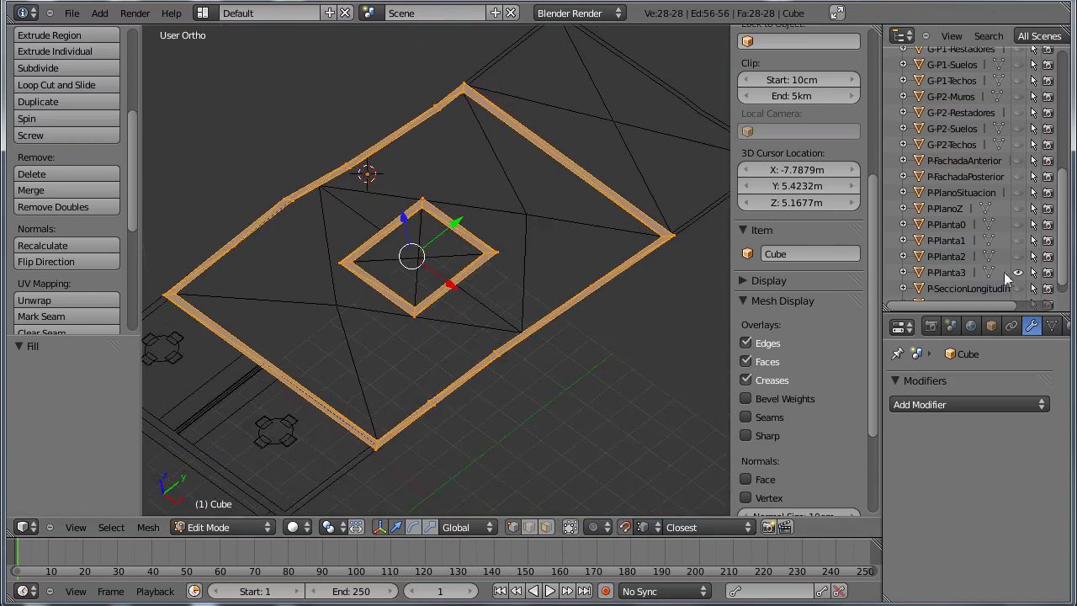
Step: Show P-SeccionLongitudinal and, in right side view, extrude the bands about 20 cm upward
{"action": "scroll", "coordinate": [1006, 278], "scroll_direction": "down", "scroll_amount": 1}
{"action": "left_click", "coordinate": [1019, 272]}
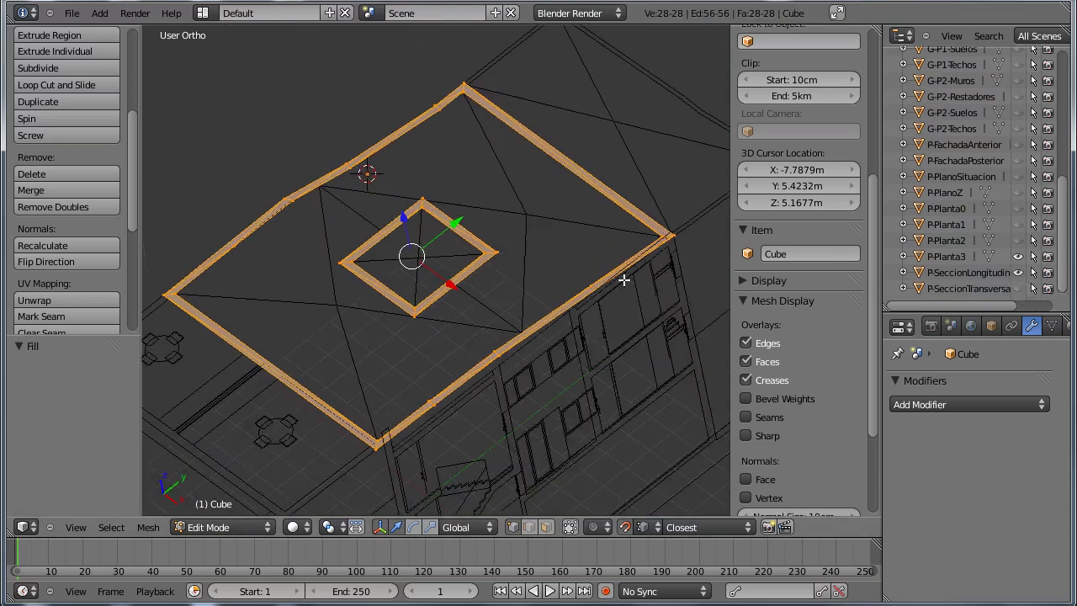
{"action": "key", "text": "KP_1"}
{"action": "key", "text": "KP_3"}
{"action": "scroll", "coordinate": [623, 278], "scroll_direction": "up", "scroll_amount": 1}
{"action": "scroll", "coordinate": [434, 301], "scroll_direction": "up", "scroll_amount": 2}
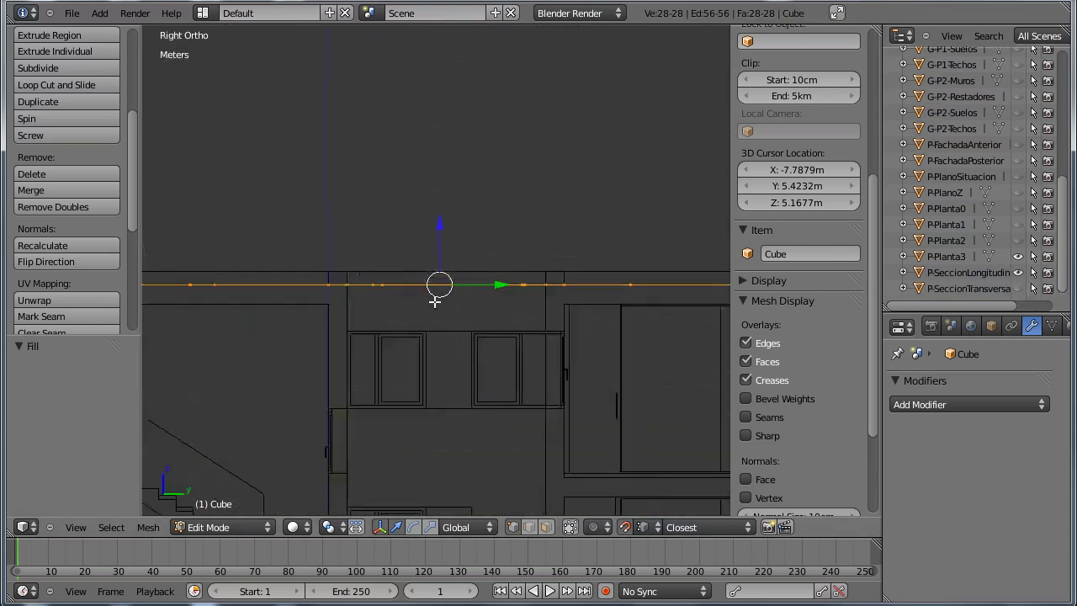
{"action": "middle_click_drag", "start_coordinate": [434, 301], "coordinate": [473, 303], "text": "shift"}
{"action": "key", "text": "e"}
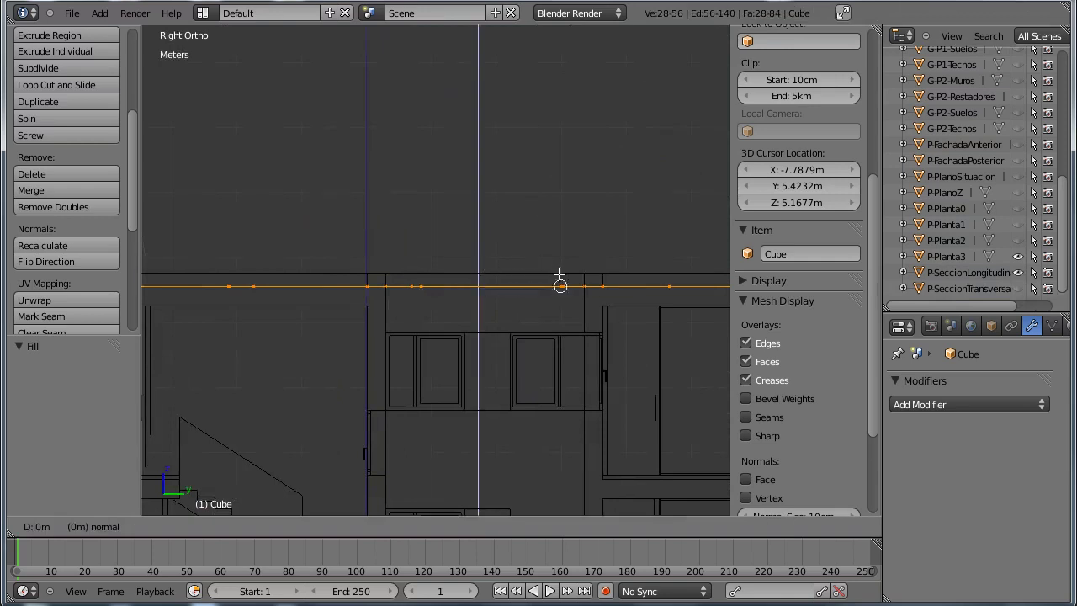
{"action": "left_click", "coordinate": [581, 272]}
Step: Return to Object Mode and rename the object G-terrado-Muros
{"action": "mouse_move", "coordinate": [500, 308]}
{"action": "middle_mouse_down"}
{"action": "mouse_move", "coordinate": [378, 320]}
{"action": "mouse_move", "coordinate": [438, 336]}
{"action": "middle_mouse_up"}
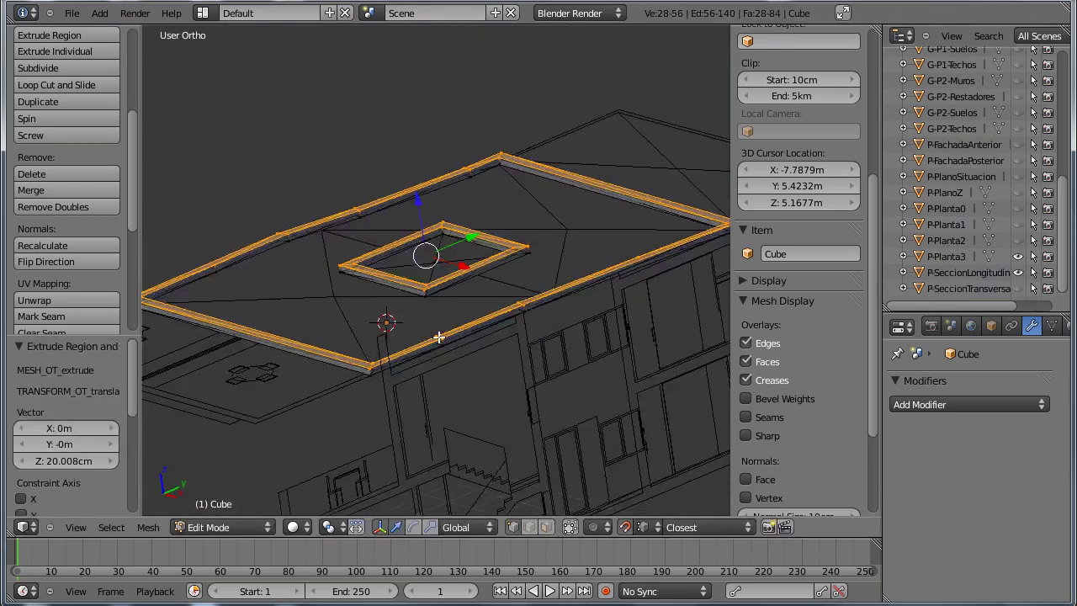
{"action": "key", "text": "Tab"}
{"action": "mouse_move", "coordinate": [508, 277]}
{"action": "middle_mouse_down"}
{"action": "mouse_move", "coordinate": [519, 336]}
{"action": "mouse_move", "coordinate": [519, 317]}
{"action": "middle_mouse_up"}
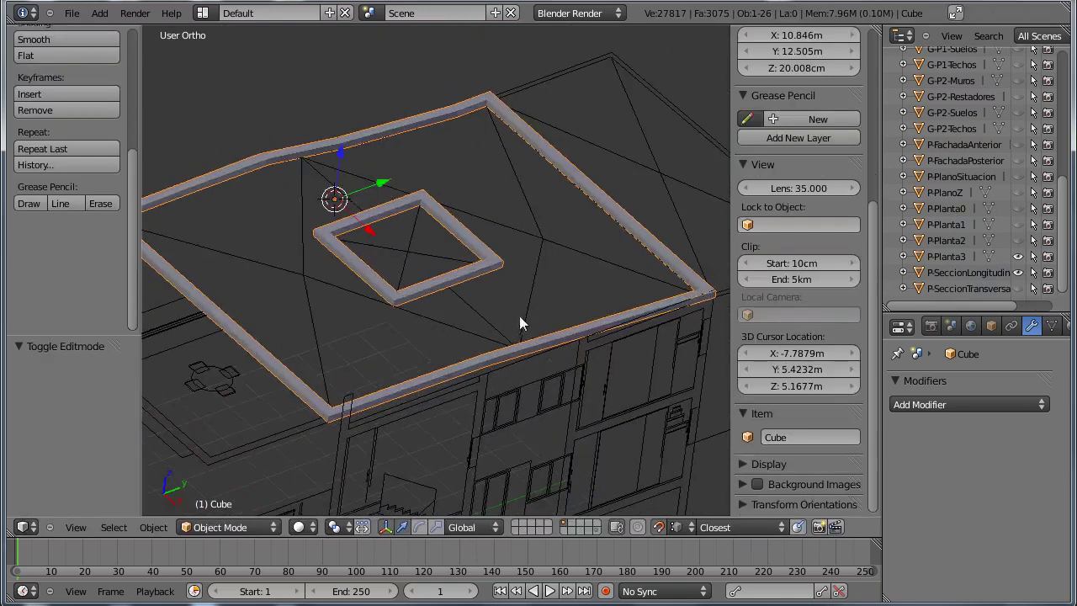
{"action": "left_click", "coordinate": [803, 434]}
{"action": "type", "text": "ros"}
{"action": "key", "text": "Return"}
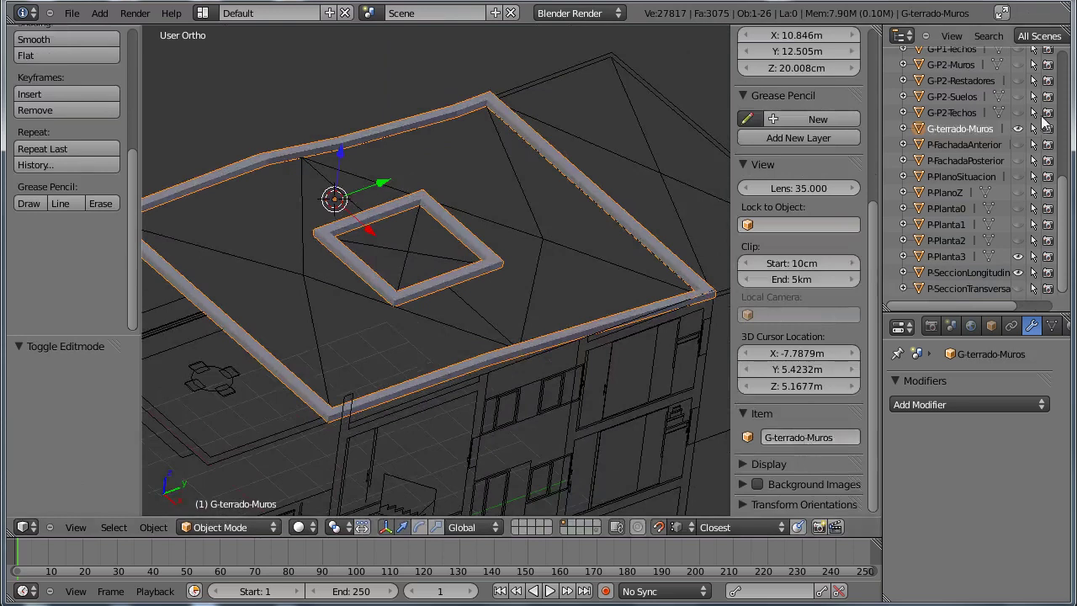
Step: In top view, add a cube beside the floor plan and enter Edit Mode with nothing selected
{"action": "left_click", "coordinate": [1018, 128]}
{"action": "left_click", "coordinate": [495, 279]}
{"action": "key", "text": "KP_7"}
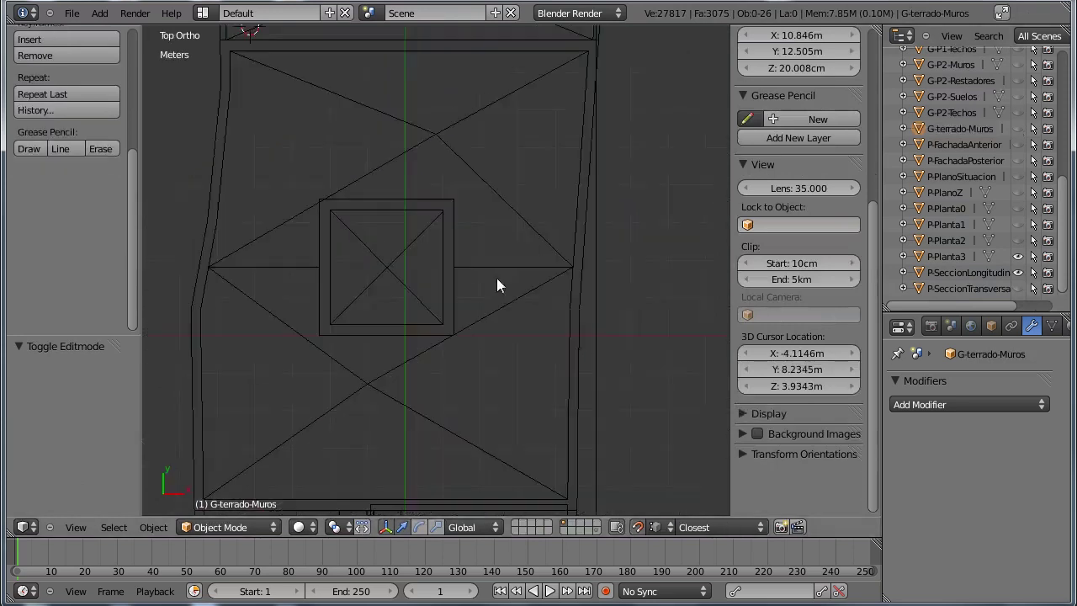
{"action": "scroll", "coordinate": [471, 280], "scroll_direction": "down", "scroll_amount": 2}
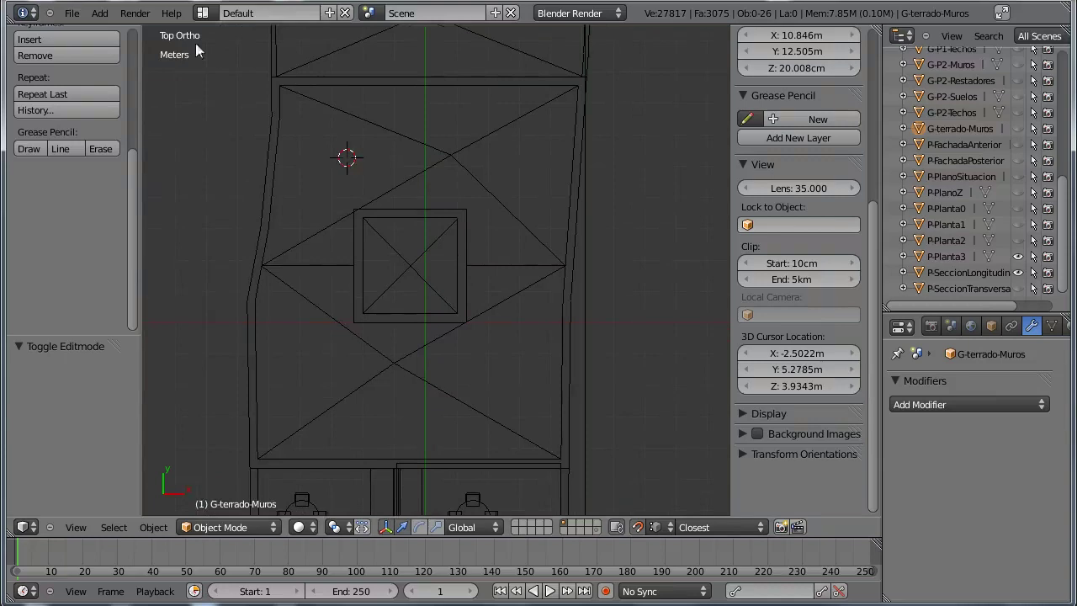
{"action": "left_click", "coordinate": [99, 13]}
{"action": "left_click", "coordinate": [224, 48]}
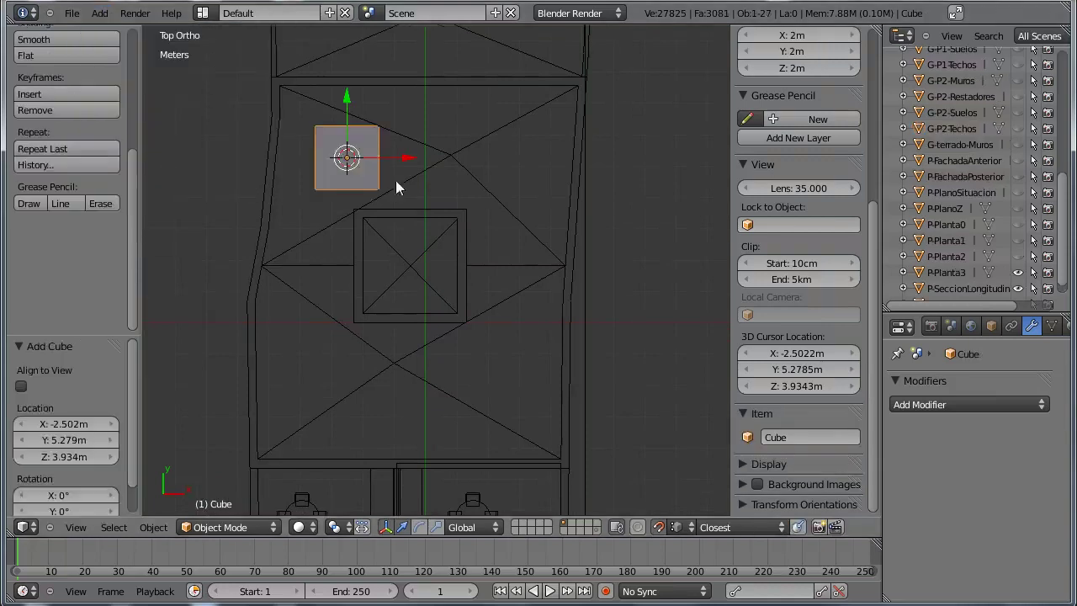
{"action": "key", "text": "g"}
{"action": "left_click", "coordinate": [226, 167]}
{"action": "left_click", "coordinate": [225, 530]}
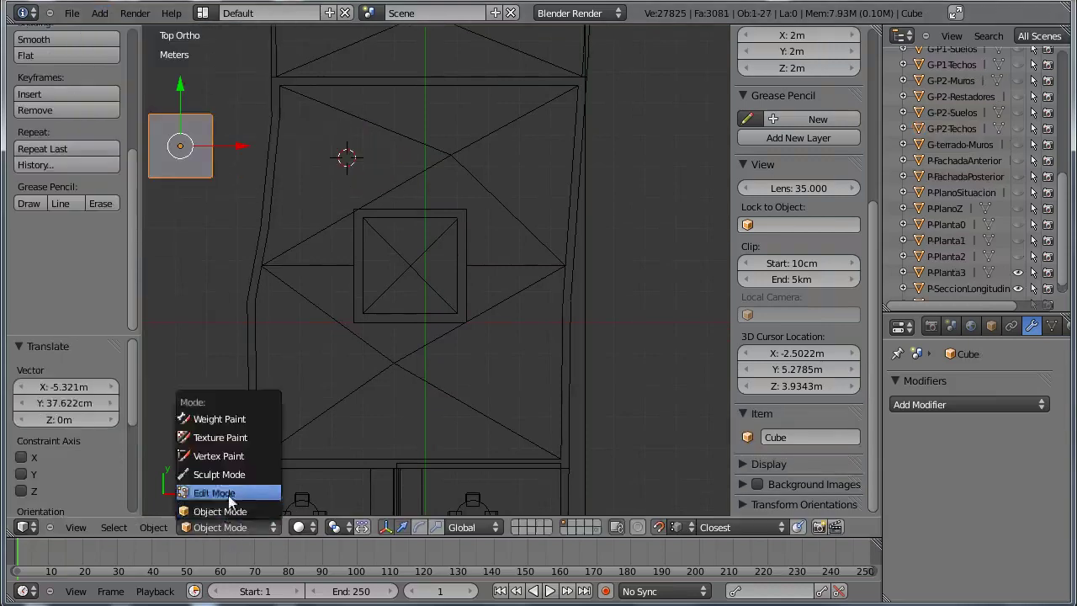
{"action": "left_click", "coordinate": [231, 492]}
{"action": "key", "text": "a"}
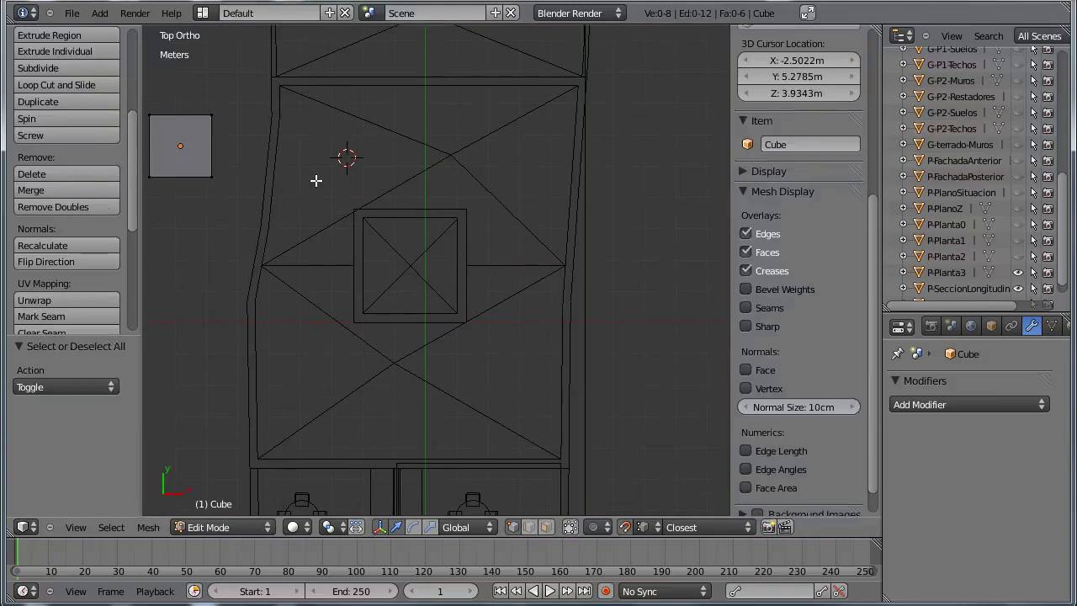
Step: Trace the terrace outline from the top-left corner down the left wall to the bottom-left corner
{"action": "right_click", "coordinate": [315, 180], "text": "ctrl"}
{"action": "key", "text": "e"}
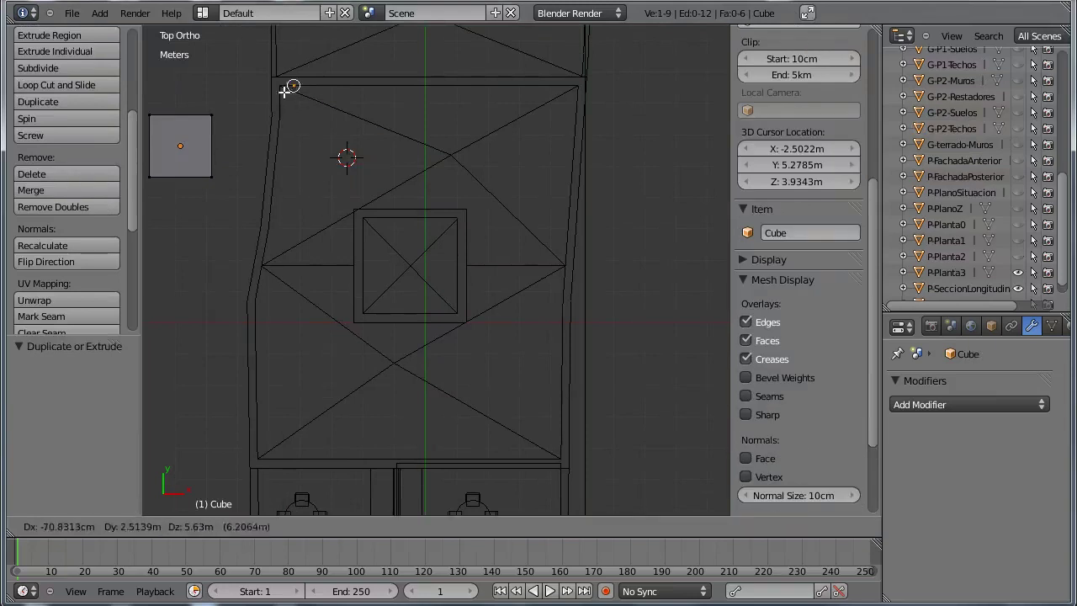
{"action": "left_click", "coordinate": [279, 85]}
{"action": "key", "text": "g"}
{"action": "left_click", "coordinate": [279, 119]}
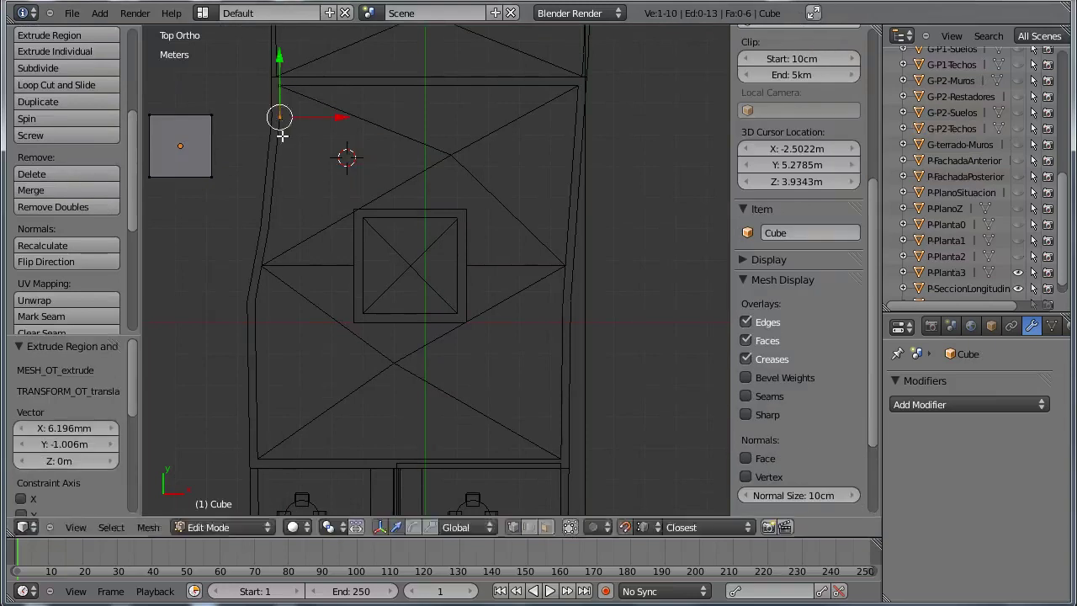
{"action": "key", "text": "e"}
{"action": "left_click", "coordinate": [274, 184]}
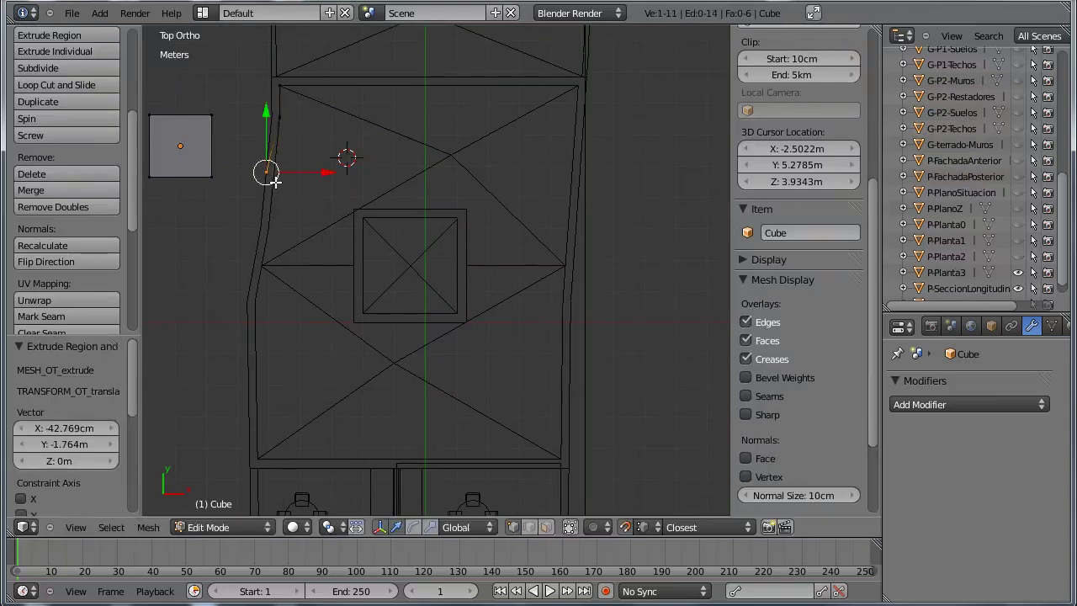
{"action": "key", "text": "g"}
{"action": "left_click", "coordinate": [274, 171]}
{"action": "key", "text": "e"}
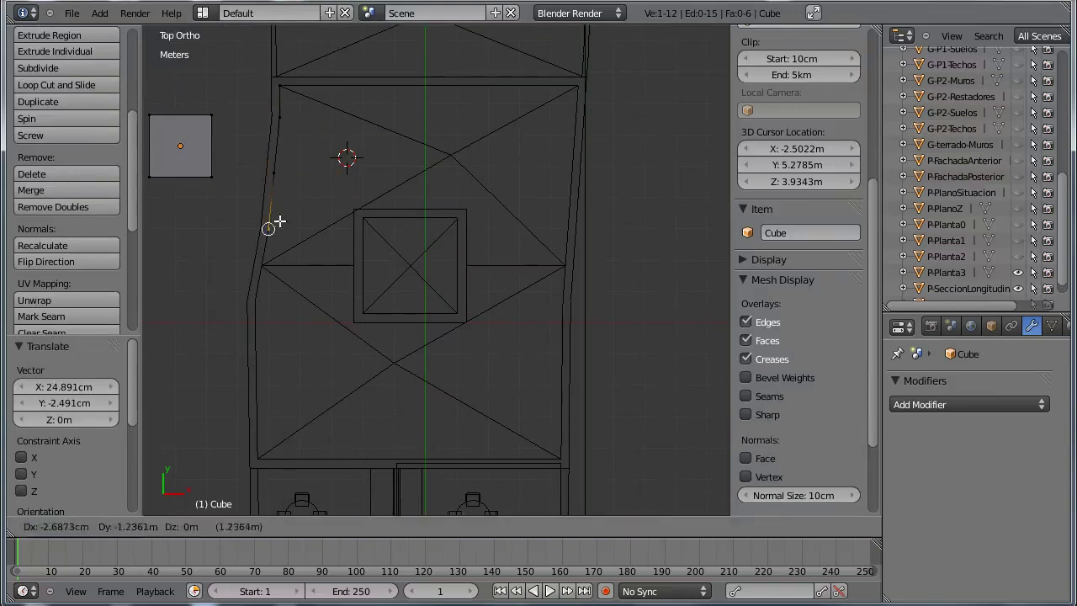
{"action": "left_click", "coordinate": [271, 231]}
{"action": "key", "text": "e"}
{"action": "left_click", "coordinate": [247, 299]}
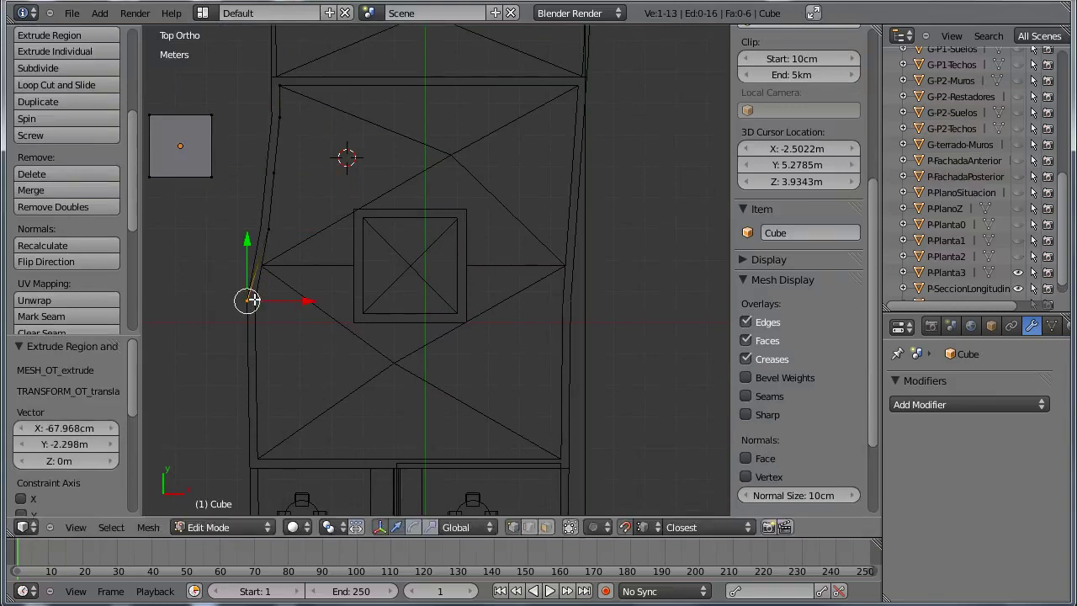
{"action": "key", "text": "g"}
{"action": "left_click", "coordinate": [261, 296]}
{"action": "key", "text": "e"}
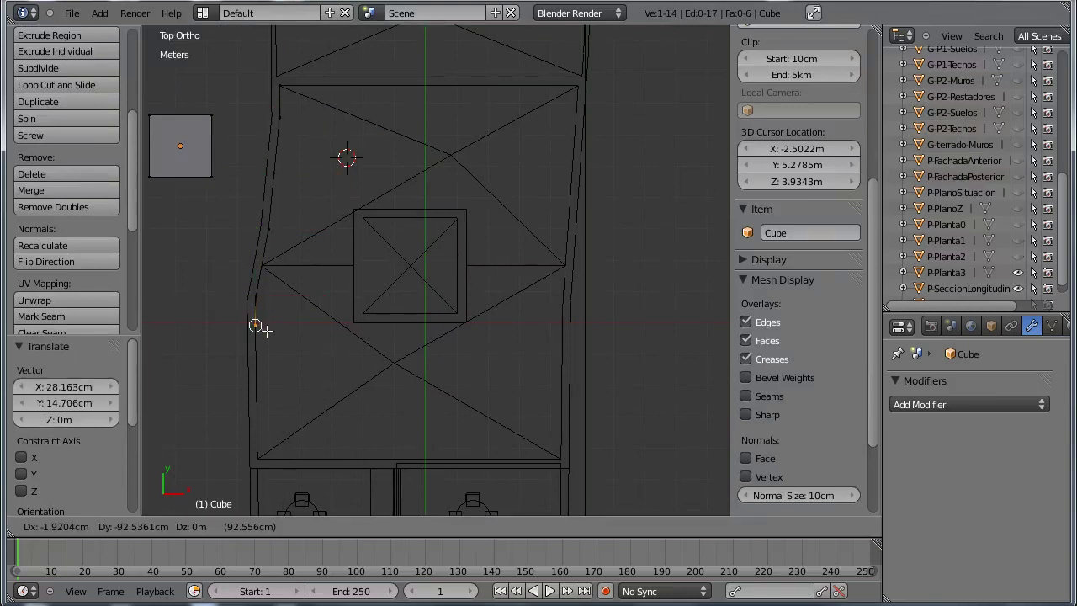
{"action": "left_click", "coordinate": [255, 322]}
{"action": "key", "text": "e"}
{"action": "left_click", "coordinate": [256, 454]}
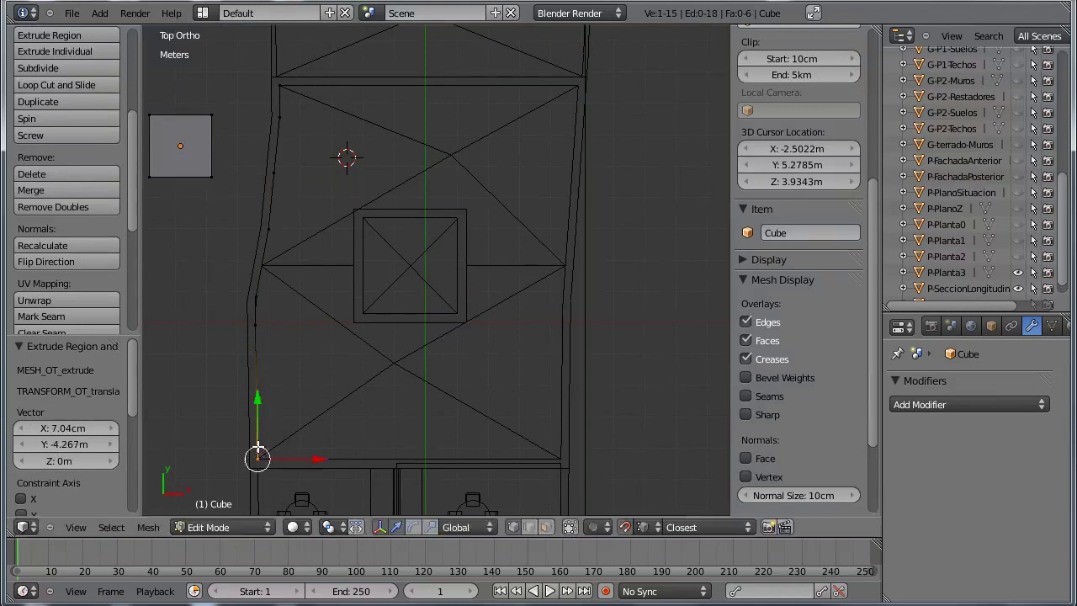
Step: Continue the outline along the bottom and right walls, closing it at the top-left corner
{"action": "key", "text": "e"}
{"action": "left_click", "coordinate": [560, 457]}
{"action": "key", "text": "e"}
{"action": "left_click", "coordinate": [560, 319]}
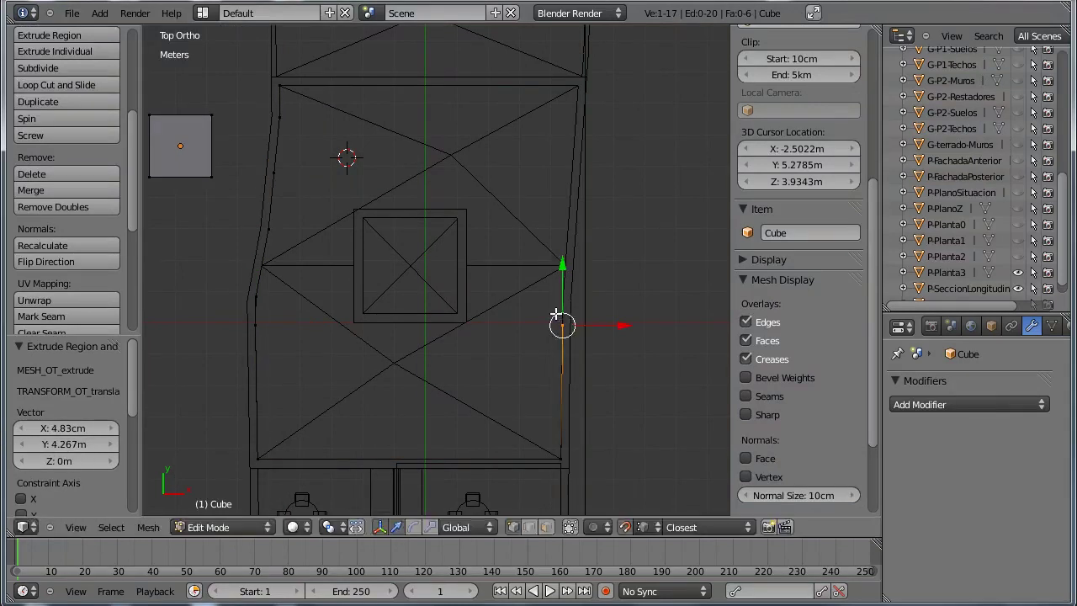
{"action": "key", "text": "e"}
{"action": "left_click", "coordinate": [557, 287]}
{"action": "key", "text": "e"}
{"action": "left_click", "coordinate": [564, 241]}
{"action": "key", "text": "e"}
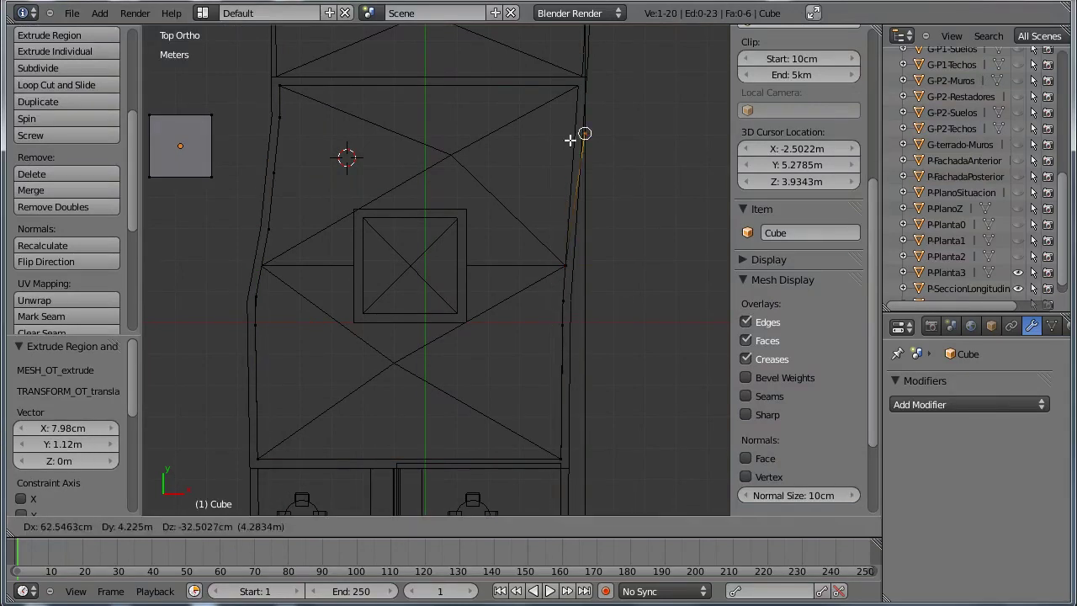
{"action": "left_click", "coordinate": [573, 172]}
{"action": "key", "text": "e"}
{"action": "left_click", "coordinate": [580, 85]}
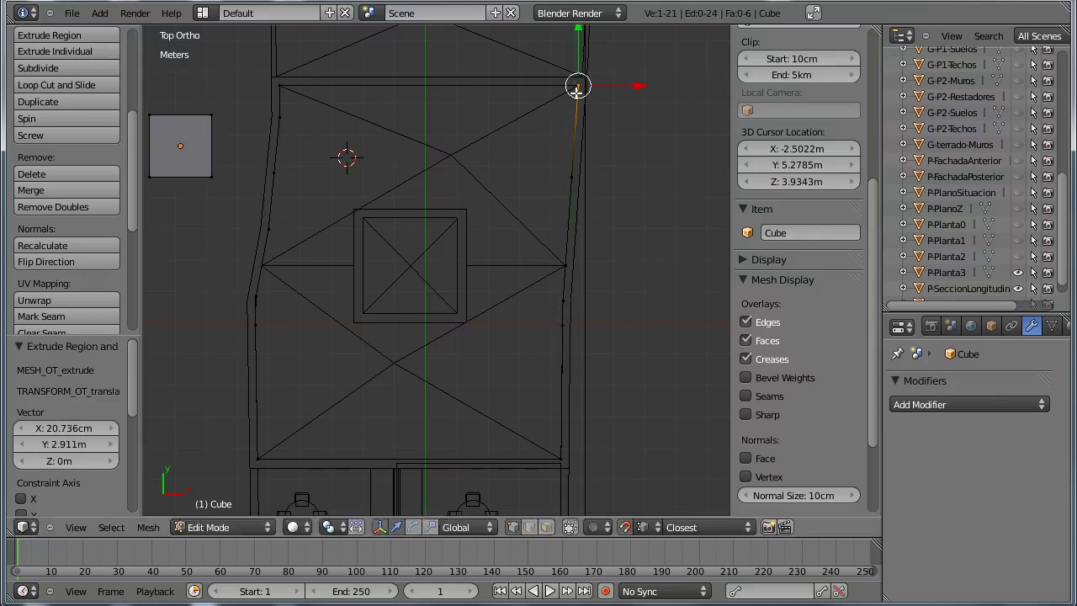
{"action": "key", "text": "e"}
{"action": "left_click", "coordinate": [278, 84]}
Step: Trace the square opening's four corners as a separate closed vertex chain
{"action": "key", "text": "a"}
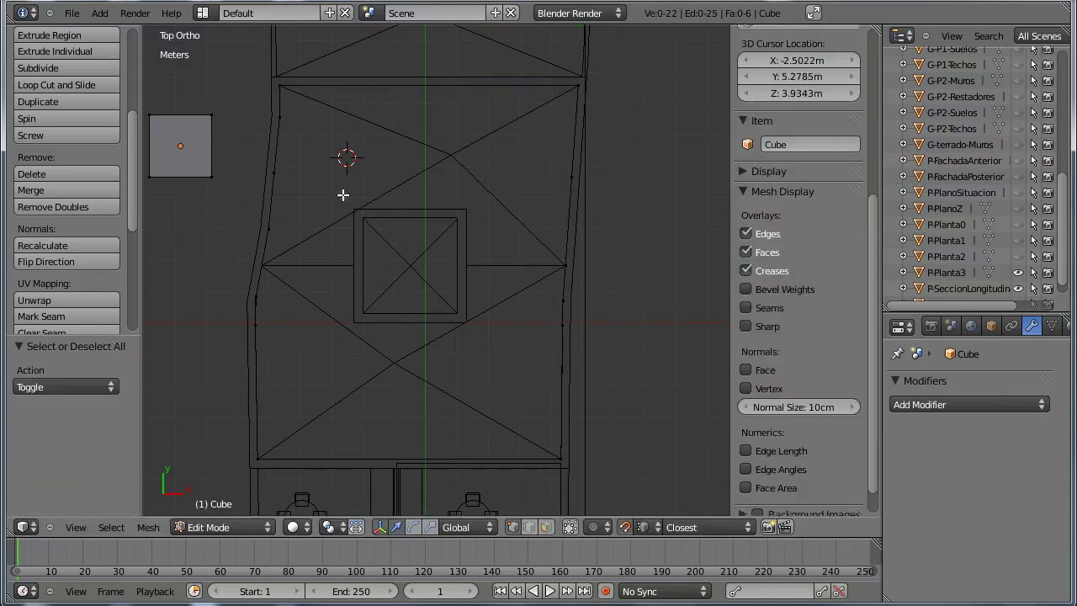
{"action": "left_click", "coordinate": [372, 241], "text": "ctrl"}
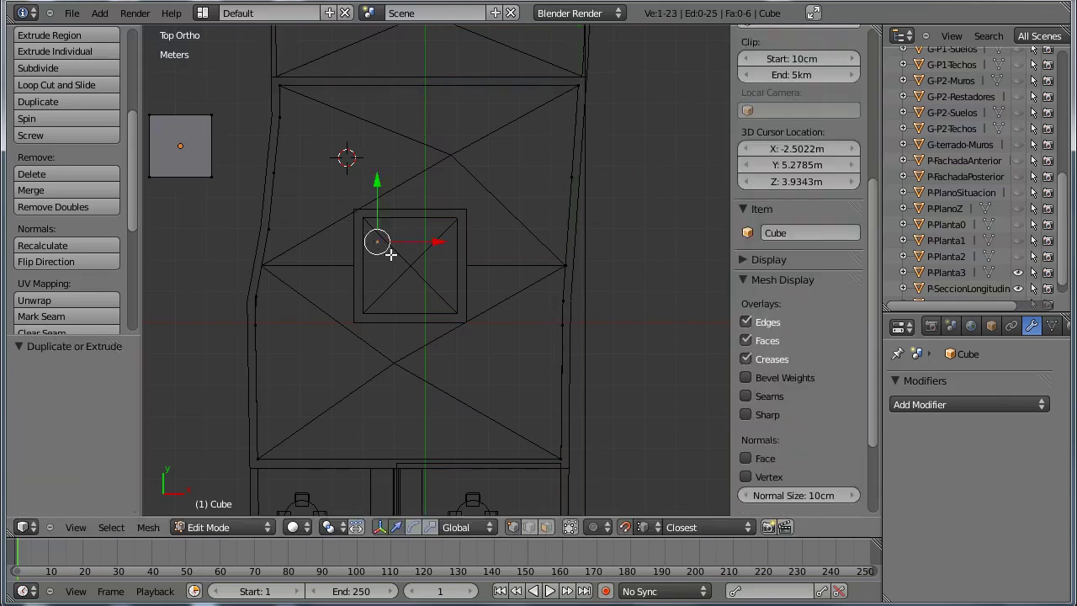
{"action": "key", "text": "g"}
{"action": "left_click", "coordinate": [354, 210]}
{"action": "key", "text": "e"}
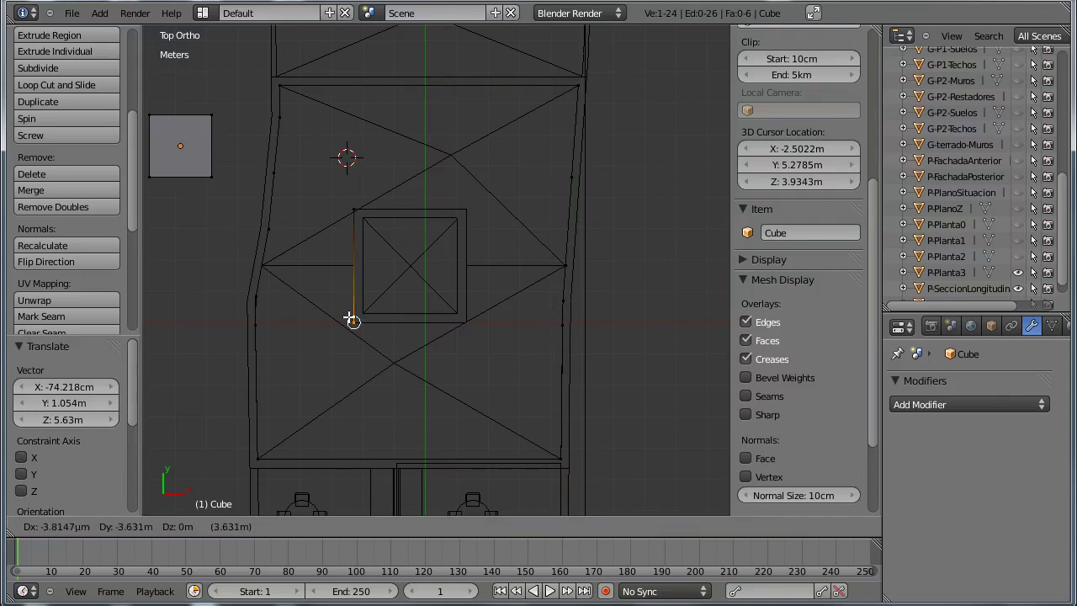
{"action": "left_click", "coordinate": [353, 321]}
{"action": "left_click", "coordinate": [465, 322], "text": "ctrl"}
{"action": "key", "text": "e"}
{"action": "left_click", "coordinate": [467, 210]}
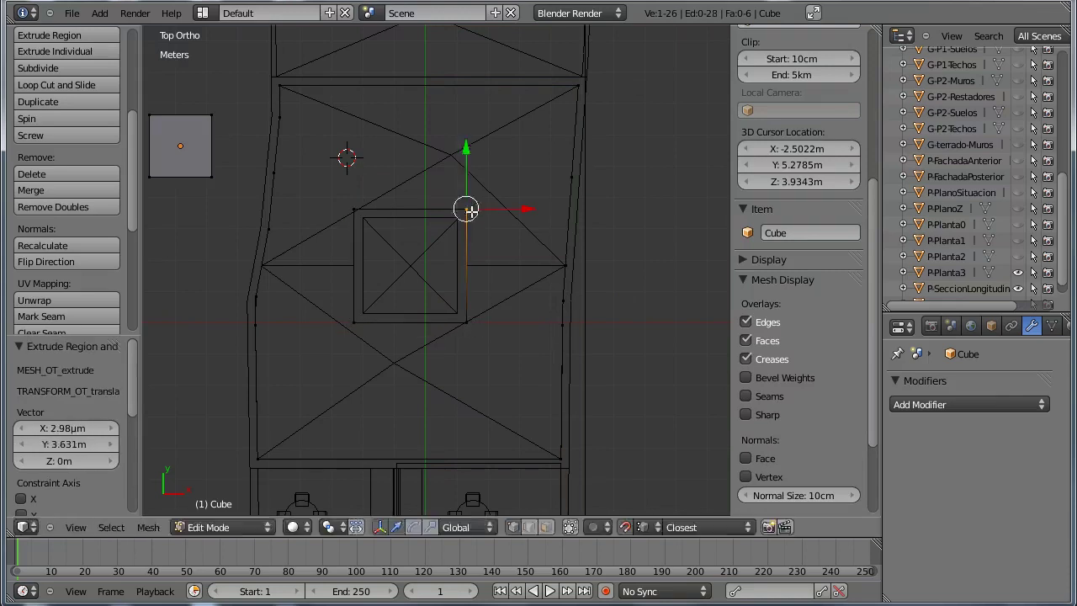
{"action": "key", "text": "e"}
{"action": "left_click", "coordinate": [354, 210]}
Step: Box-select the leftover small cube left of the plan and delete its faces
{"action": "key", "text": "a"}
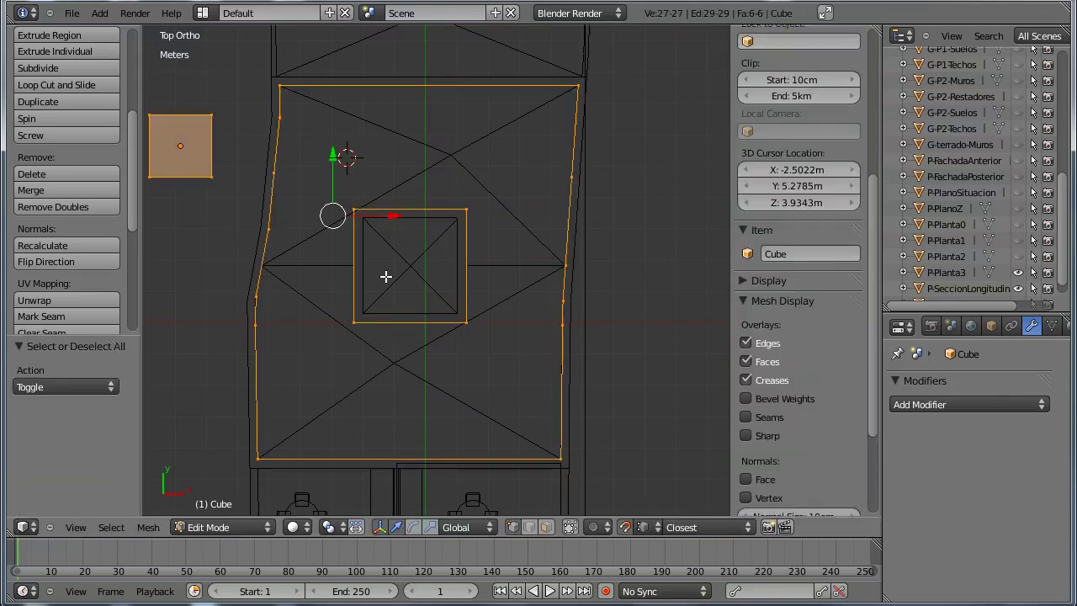
{"action": "key", "text": "a"}
{"action": "key", "text": "b"}
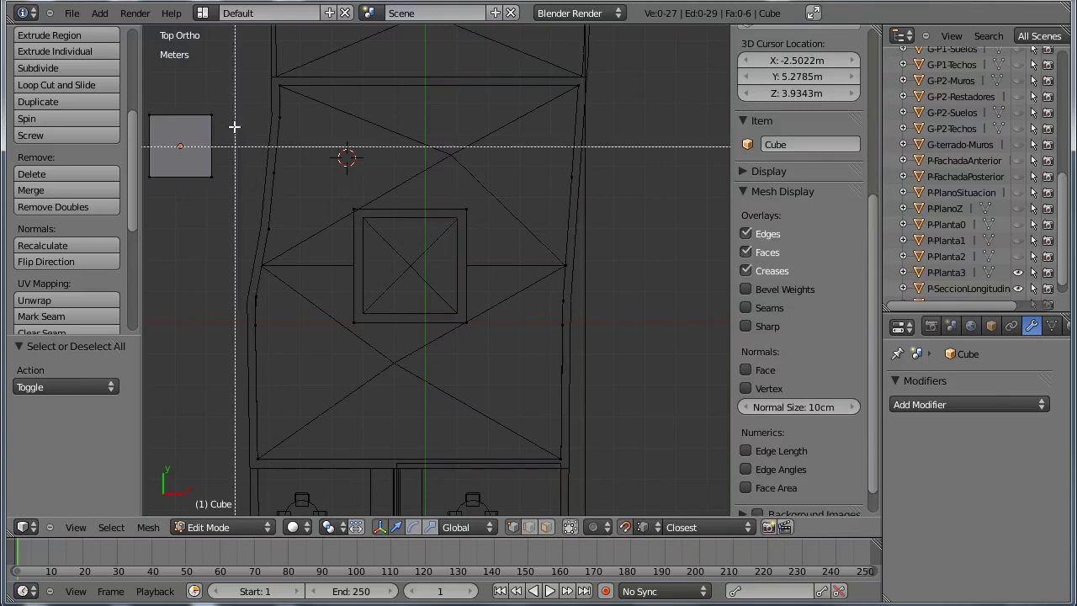
{"action": "left_click_drag", "start_coordinate": [229, 105], "coordinate": [143, 187]}
{"action": "key", "text": "x"}
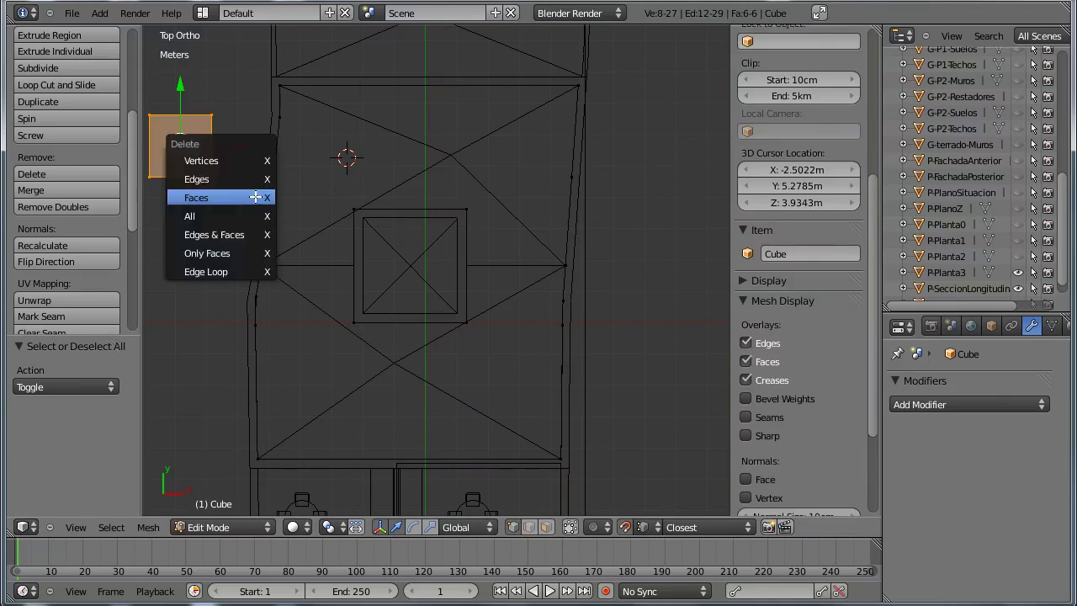
{"action": "left_click", "coordinate": [255, 196]}
Step: Merge duplicate vertices and fill the outlines into a slab around the square opening
{"action": "key", "text": "a"}
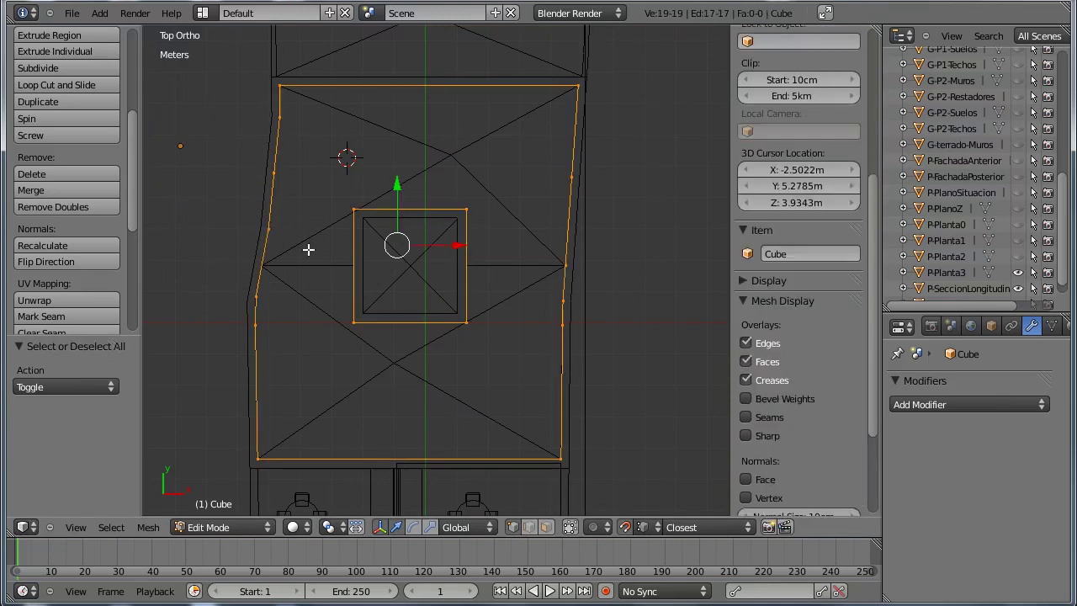
{"action": "left_click", "coordinate": [53, 207]}
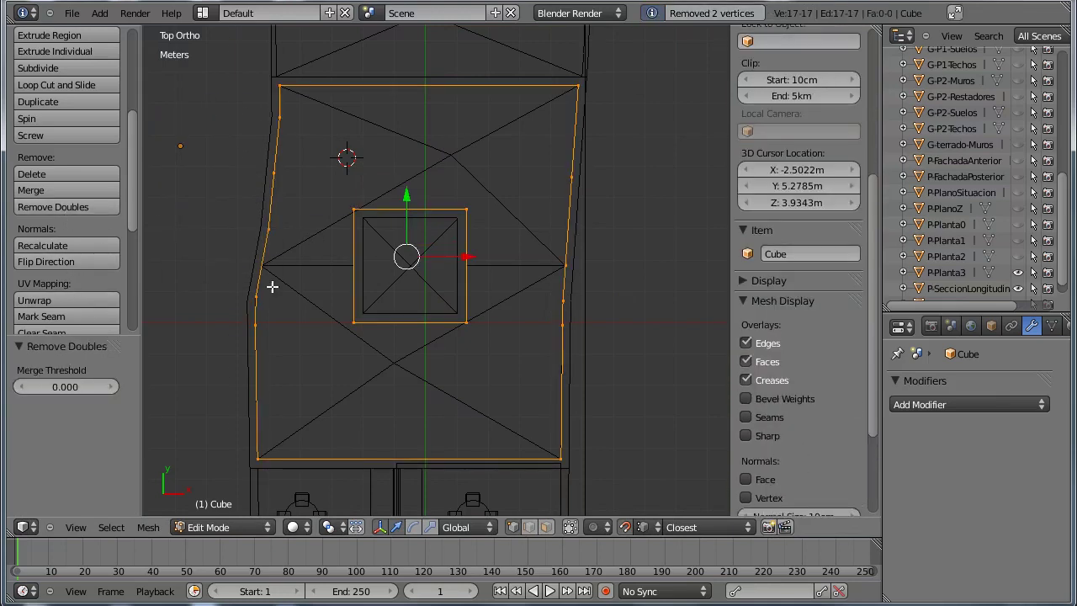
{"action": "key", "text": "ctrl+f"}
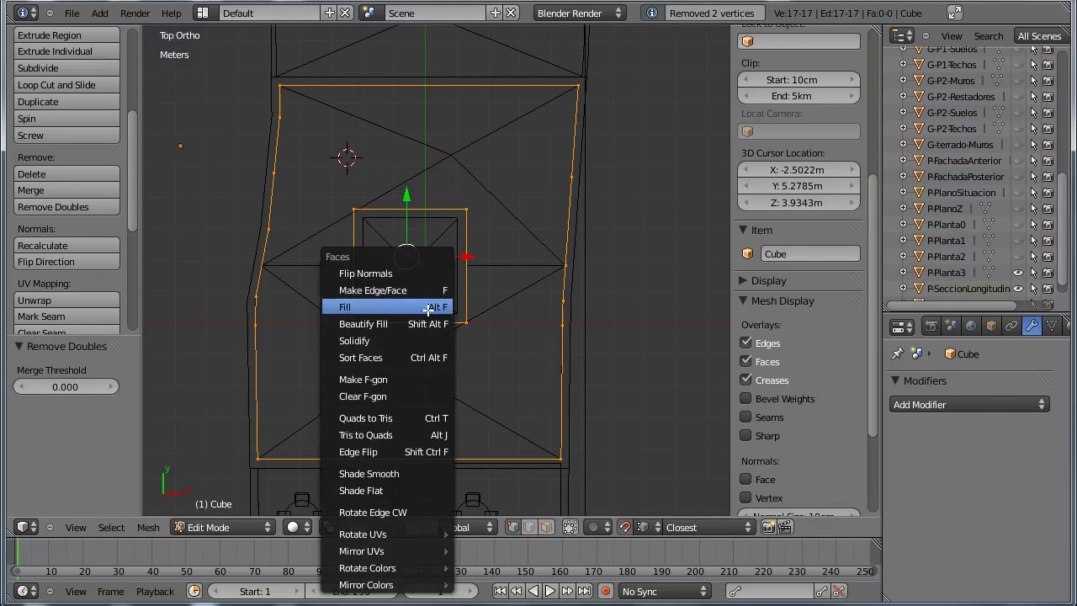
{"action": "left_click", "coordinate": [428, 310]}
Step: Return to Object Mode and name the slab G-Terrado-Suelo
{"action": "key", "text": "Tab"}
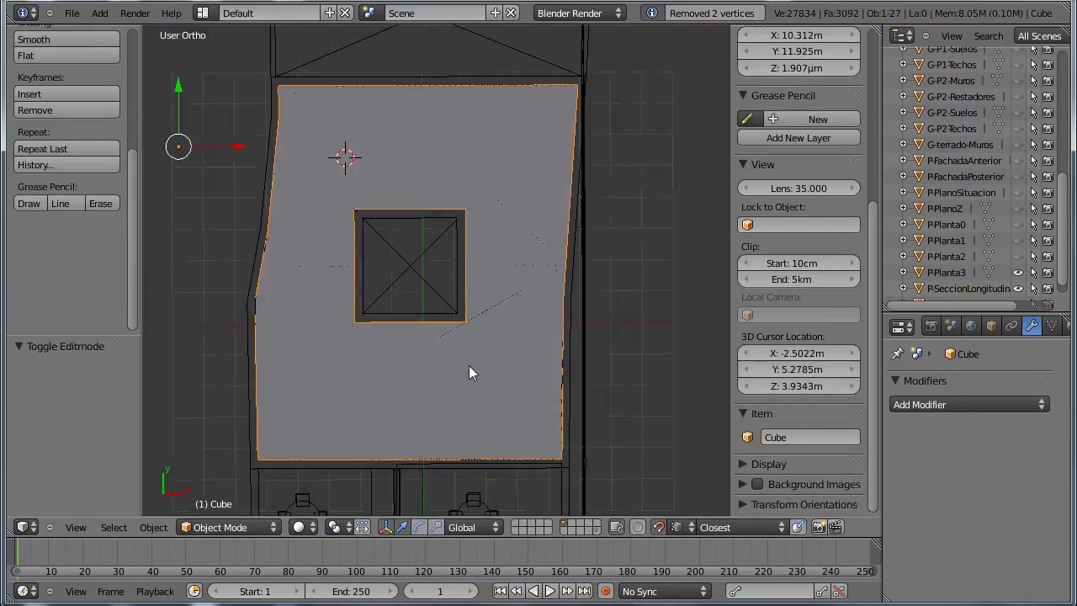
{"action": "mouse_move", "coordinate": [468, 366]}
{"action": "middle_mouse_down"}
{"action": "mouse_move", "coordinate": [475, 273]}
{"action": "mouse_move", "coordinate": [562, 455]}
{"action": "middle_mouse_up"}
{"action": "type", "text": "G-Terrado-Suelo"}
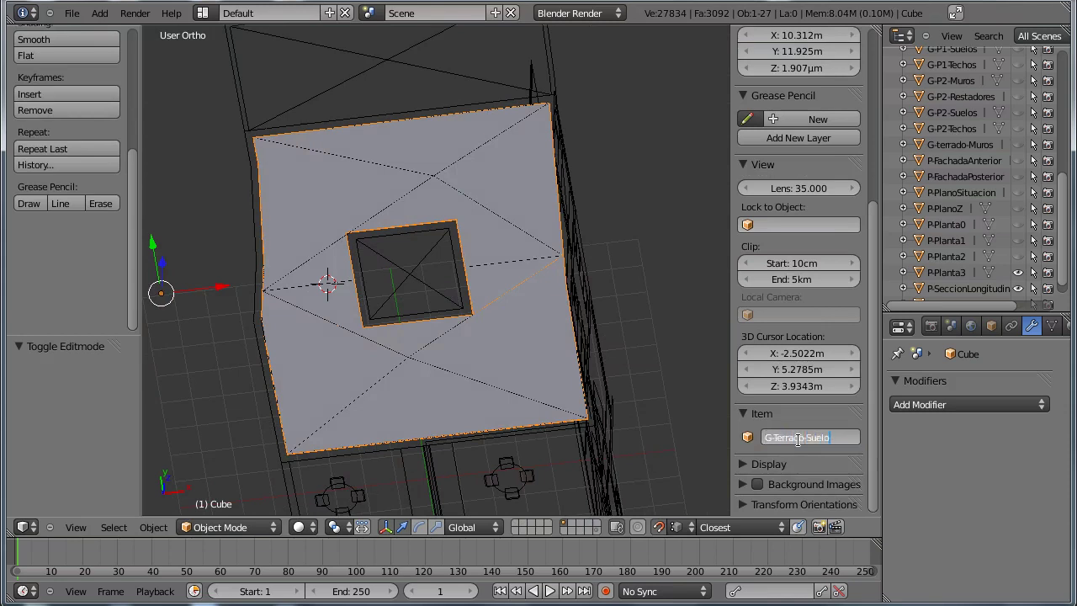
{"action": "key", "text": "Return"}
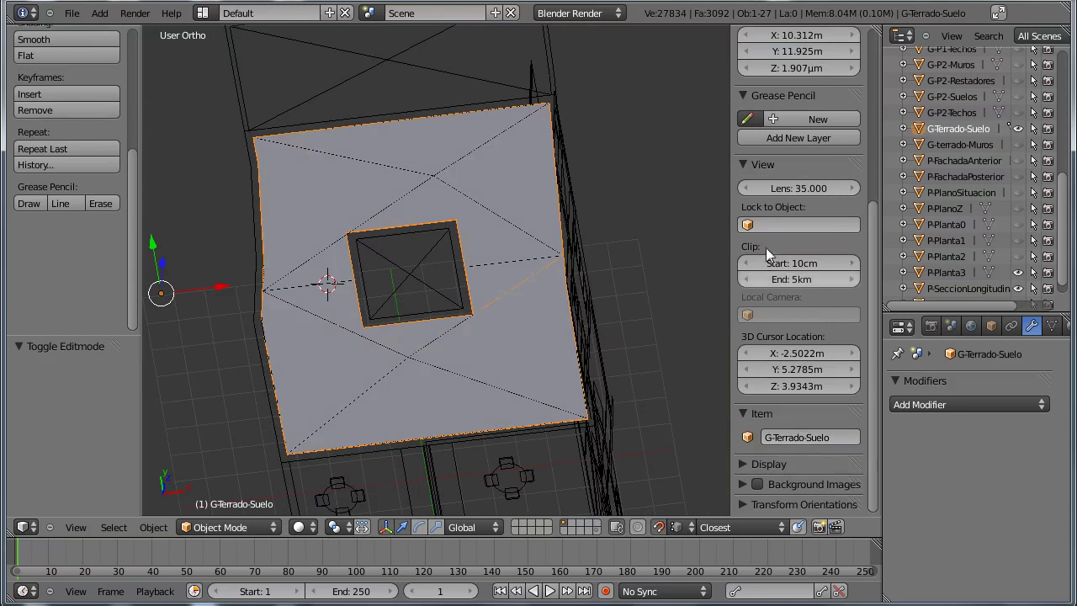
{"action": "left_click", "coordinate": [678, 242]}
Step: Unhide the G-terrado-Muros walls and orbit and zoom to inspect them around the slab
{"action": "mouse_move", "coordinate": [667, 255]}
{"action": "middle_mouse_down"}
{"action": "mouse_move", "coordinate": [599, 337]}
{"action": "mouse_move", "coordinate": [673, 219]}
{"action": "middle_mouse_up"}
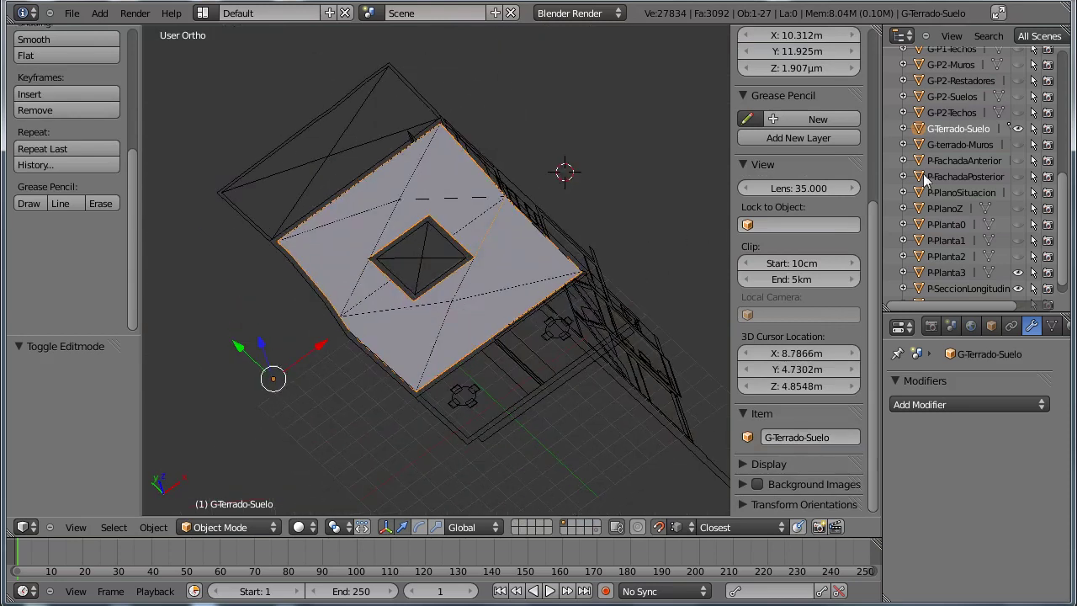
{"action": "left_click", "coordinate": [1019, 145]}
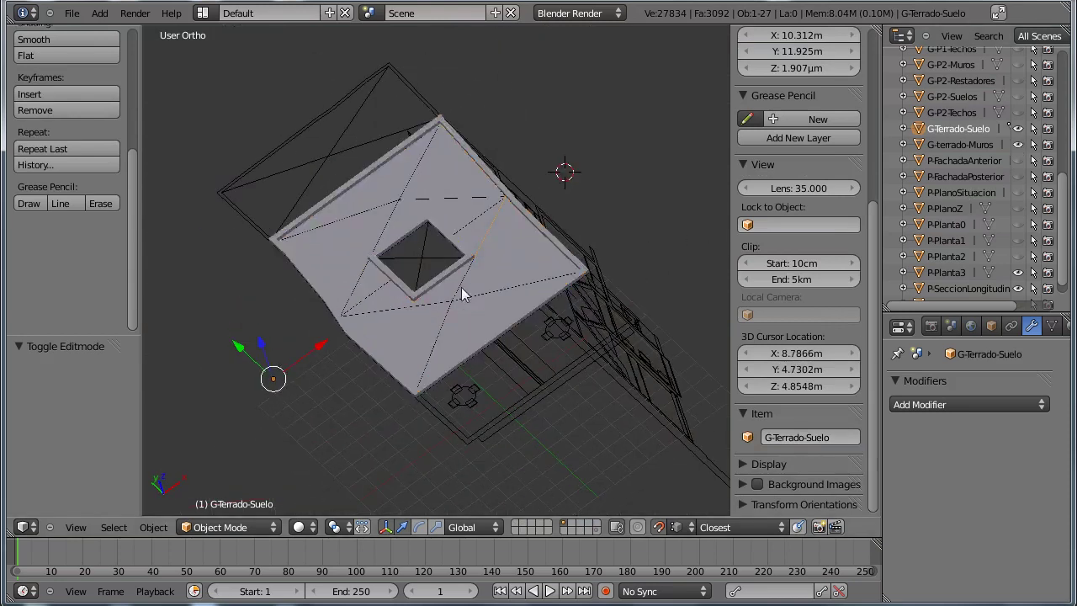
{"action": "mouse_move", "coordinate": [460, 291]}
{"action": "middle_mouse_down"}
{"action": "mouse_move", "coordinate": [505, 236]}
{"action": "mouse_move", "coordinate": [492, 301]}
{"action": "middle_mouse_up"}
{"action": "scroll", "coordinate": [492, 301], "scroll_direction": "up", "scroll_amount": 2}
{"action": "scroll", "coordinate": [505, 257], "scroll_direction": "up", "scroll_amount": 2}
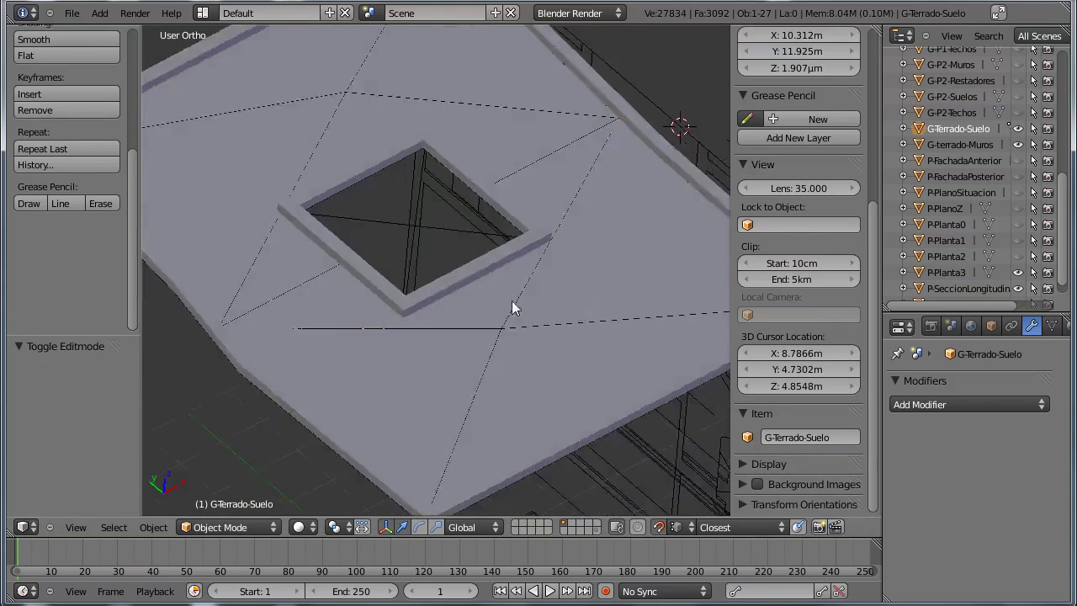